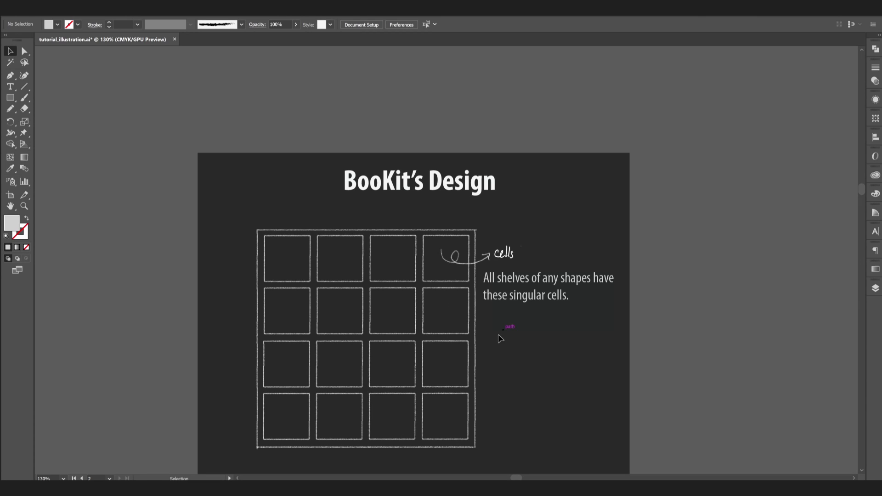
{"action": "scroll", "coordinate": [511, 336], "scroll_direction": "down", "scroll_amount": 1}
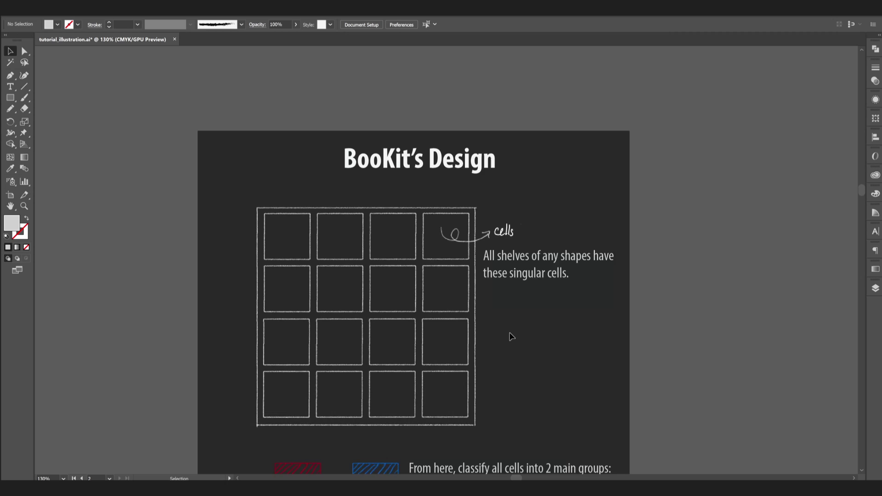
{"action": "scroll", "coordinate": [510, 336], "scroll_direction": "down", "scroll_amount": 2}
{"action": "scroll", "coordinate": [510, 336], "scroll_direction": "down", "scroll_amount": 1}
{"action": "scroll", "coordinate": [511, 336], "scroll_direction": "down", "scroll_amount": 1}
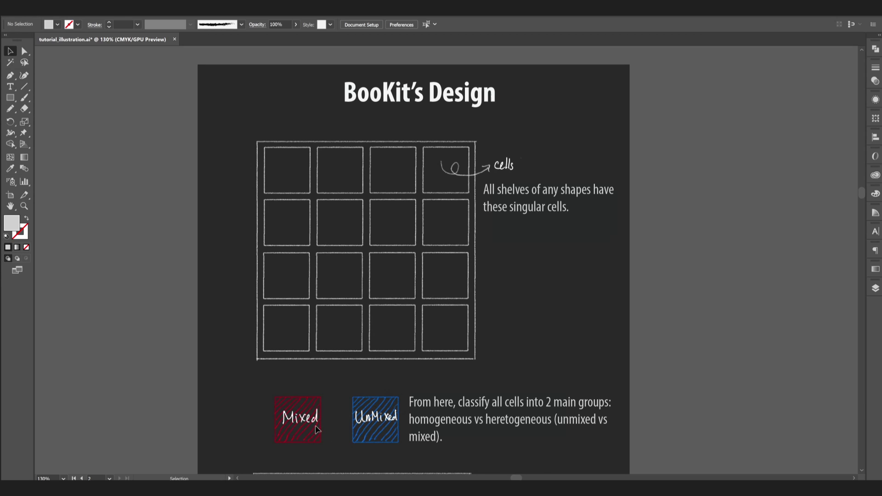
{"action": "scroll", "coordinate": [443, 430], "scroll_direction": "down", "scroll_amount": 1}
{"action": "scroll", "coordinate": [443, 430], "scroll_direction": "down", "scroll_amount": 1}
{"action": "scroll", "coordinate": [444, 429], "scroll_direction": "down", "scroll_amount": 3}
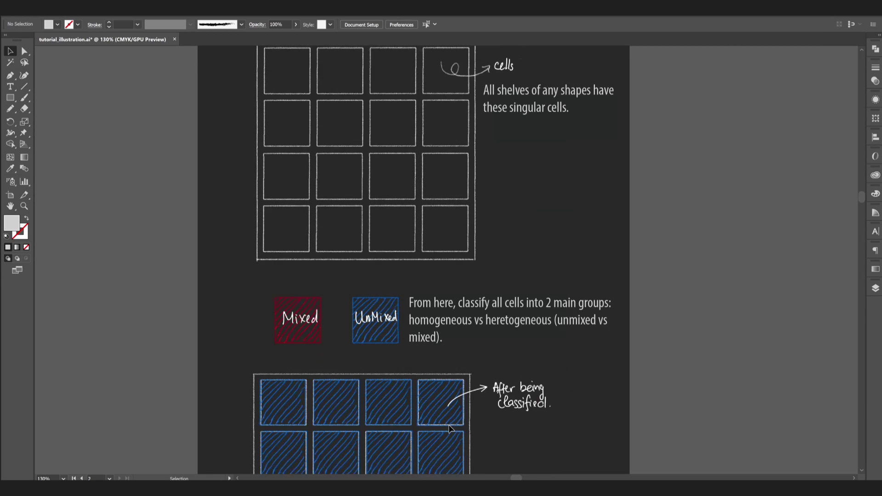
{"action": "scroll", "coordinate": [445, 429], "scroll_direction": "down", "scroll_amount": 1}
{"action": "scroll", "coordinate": [448, 427], "scroll_direction": "down", "scroll_amount": 2}
{"action": "scroll", "coordinate": [448, 423], "scroll_direction": "down", "scroll_amount": 2}
{"action": "scroll", "coordinate": [447, 421], "scroll_direction": "down", "scroll_amount": 1}
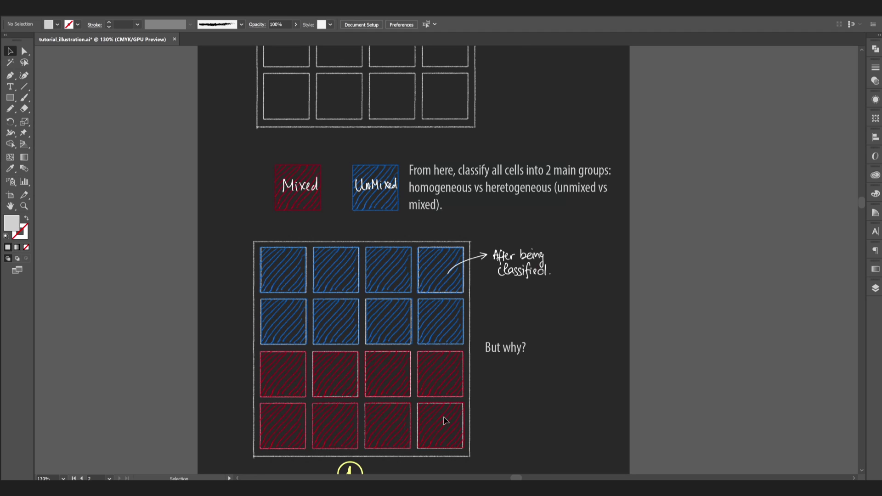
{"action": "scroll", "coordinate": [344, 321], "scroll_direction": "down", "scroll_amount": 1}
{"action": "scroll", "coordinate": [361, 298], "scroll_direction": "down", "scroll_amount": 1}
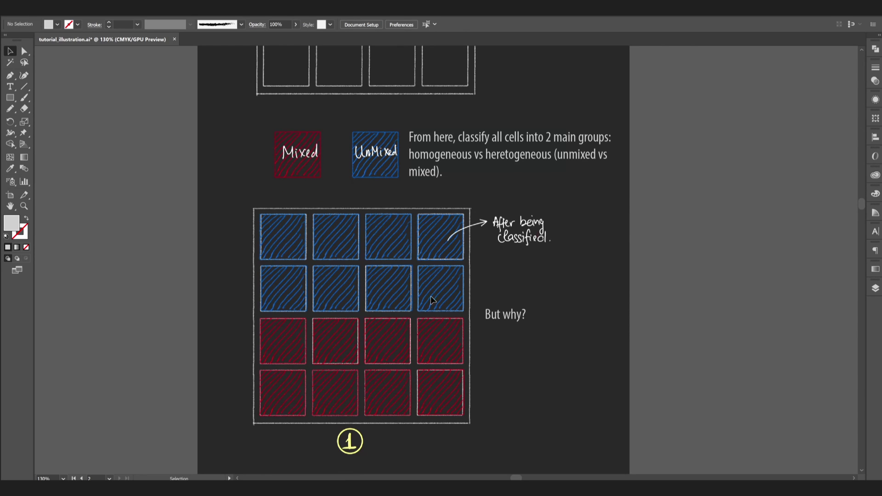
{"action": "scroll", "coordinate": [638, 386], "scroll_direction": "down", "scroll_amount": 1}
{"action": "scroll", "coordinate": [639, 386], "scroll_direction": "down", "scroll_amount": 1}
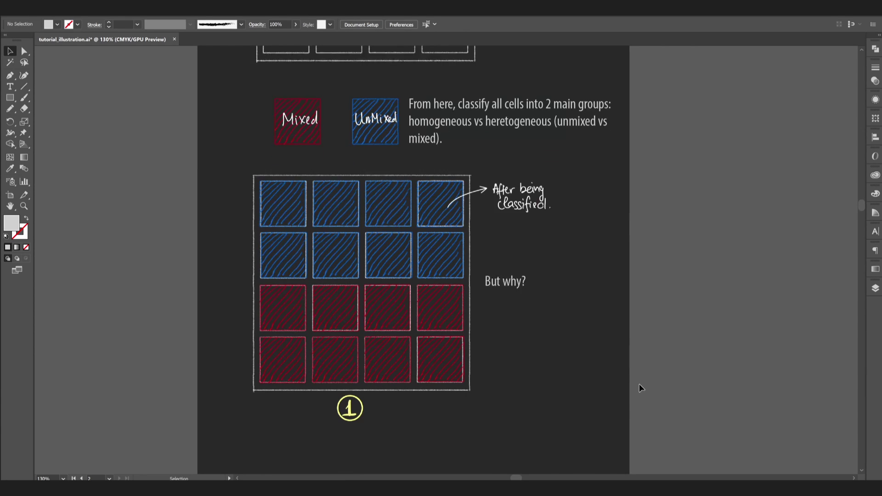
{"action": "scroll", "coordinate": [638, 388], "scroll_direction": "down", "scroll_amount": 1}
{"action": "scroll", "coordinate": [638, 388], "scroll_direction": "down", "scroll_amount": 1}
{"action": "scroll", "coordinate": [638, 388], "scroll_direction": "down", "scroll_amount": 2}
{"action": "scroll", "coordinate": [638, 388], "scroll_direction": "down", "scroll_amount": 1}
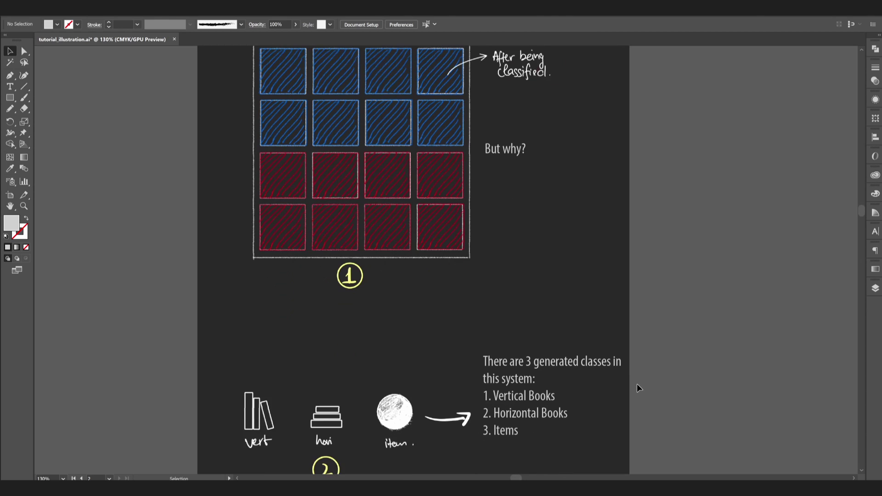
{"action": "scroll", "coordinate": [638, 388], "scroll_direction": "down", "scroll_amount": 1}
{"action": "scroll", "coordinate": [638, 387], "scroll_direction": "down", "scroll_amount": 1}
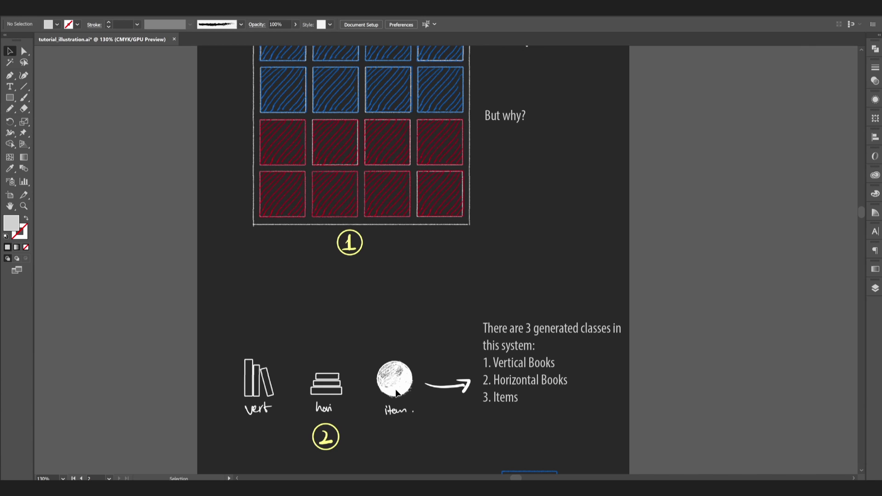
{"action": "scroll", "coordinate": [498, 412], "scroll_direction": "down", "scroll_amount": 2}
{"action": "scroll", "coordinate": [498, 411], "scroll_direction": "down", "scroll_amount": 2}
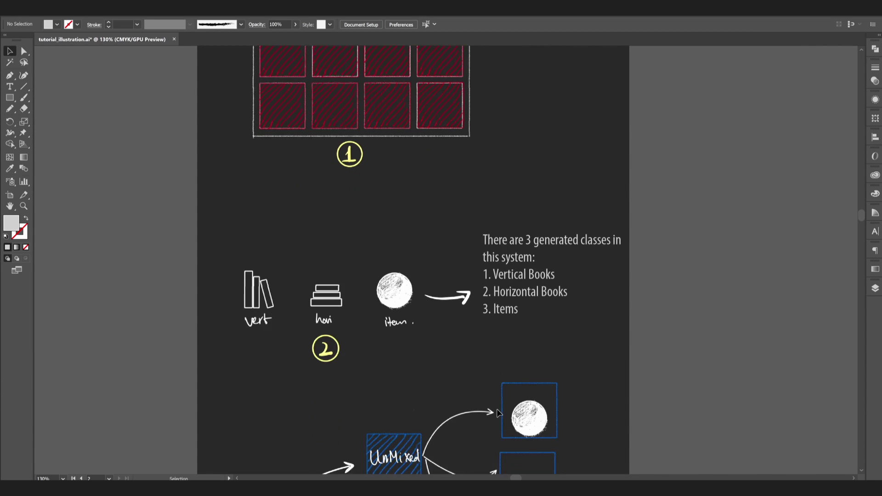
{"action": "scroll", "coordinate": [498, 412], "scroll_direction": "down", "scroll_amount": 2}
{"action": "scroll", "coordinate": [498, 412], "scroll_direction": "down", "scroll_amount": 2}
{"action": "scroll", "coordinate": [496, 410], "scroll_direction": "down", "scroll_amount": 1}
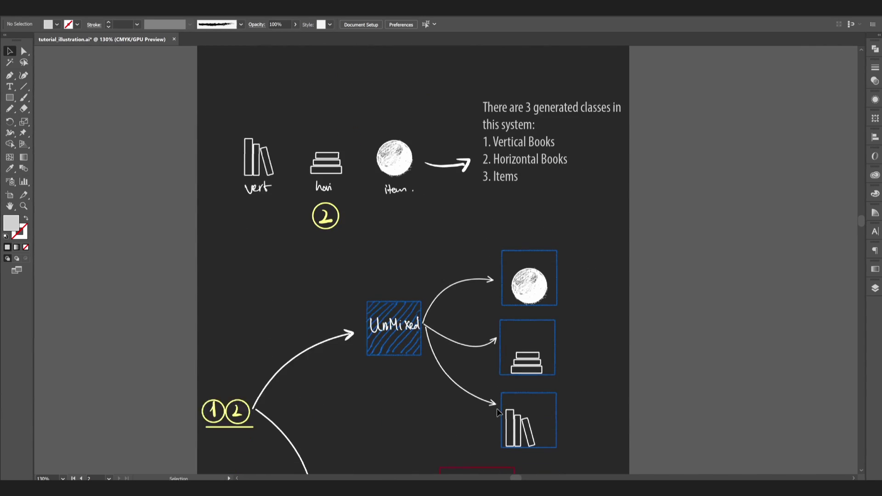
{"action": "scroll", "coordinate": [489, 405], "scroll_direction": "down", "scroll_amount": 2}
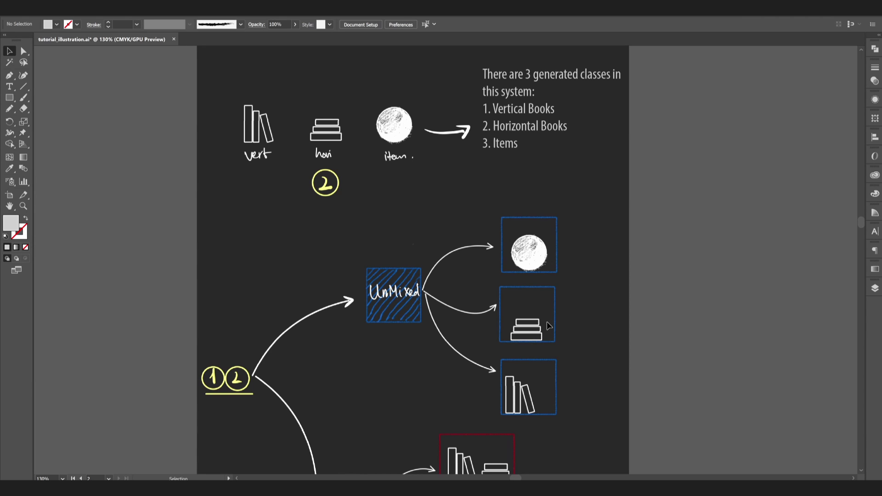
{"action": "scroll", "coordinate": [554, 358], "scroll_direction": "down", "scroll_amount": 3}
{"action": "scroll", "coordinate": [554, 358], "scroll_direction": "down", "scroll_amount": 1}
{"action": "scroll", "coordinate": [552, 358], "scroll_direction": "down", "scroll_amount": 2}
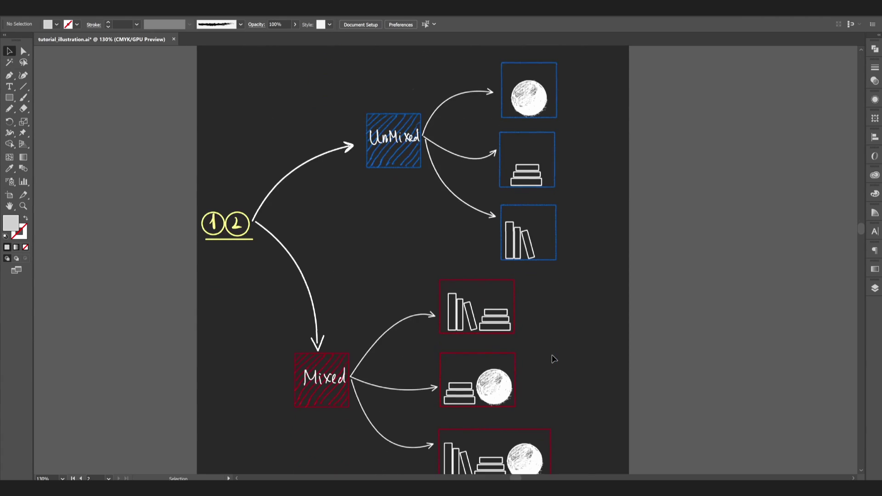
{"action": "scroll", "coordinate": [552, 358], "scroll_direction": "down", "scroll_amount": 2}
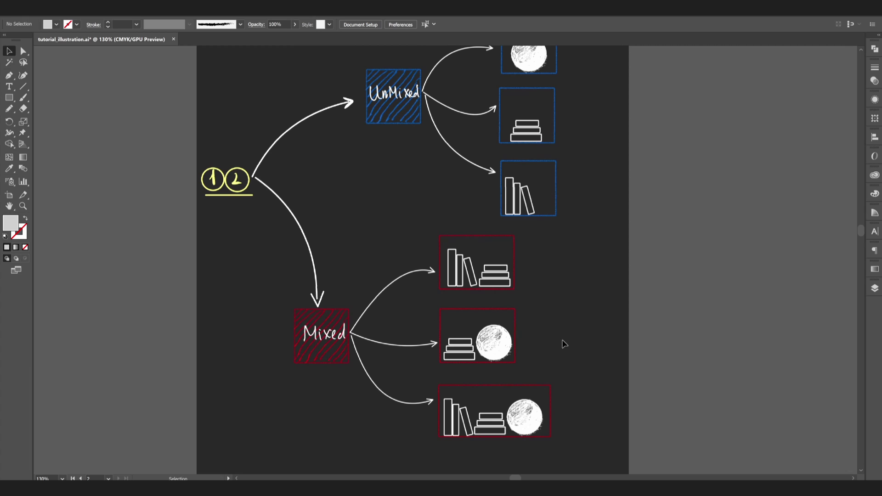
{"action": "scroll", "coordinate": [575, 346], "scroll_direction": "down", "scroll_amount": 1}
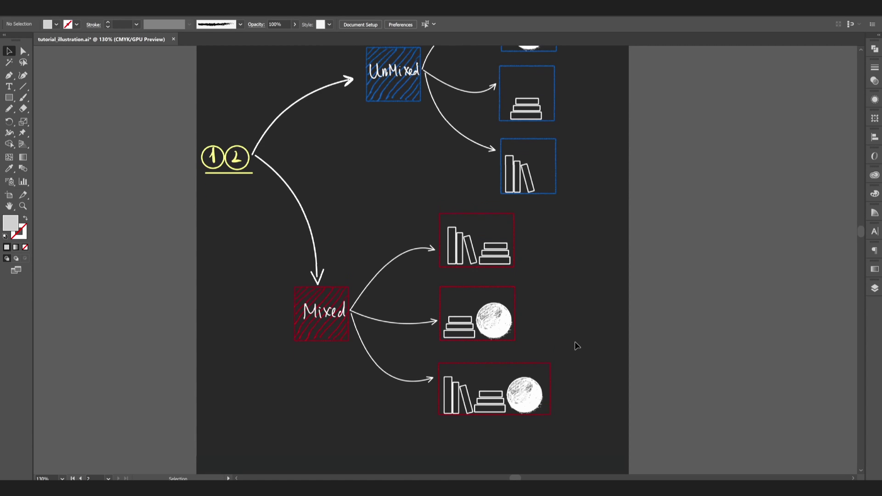
{"action": "scroll", "coordinate": [577, 345], "scroll_direction": "down", "scroll_amount": 1}
{"action": "scroll", "coordinate": [577, 345], "scroll_direction": "down", "scroll_amount": 1}
{"action": "scroll", "coordinate": [576, 346], "scroll_direction": "down", "scroll_amount": 1}
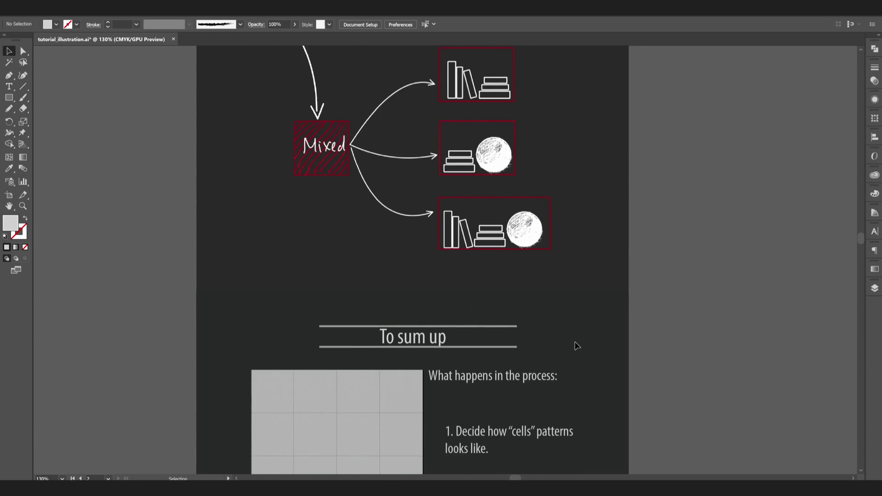
{"action": "scroll", "coordinate": [577, 346], "scroll_direction": "down", "scroll_amount": 1}
{"action": "scroll", "coordinate": [577, 345], "scroll_direction": "down", "scroll_amount": 1}
{"action": "scroll", "coordinate": [576, 345], "scroll_direction": "down", "scroll_amount": 1}
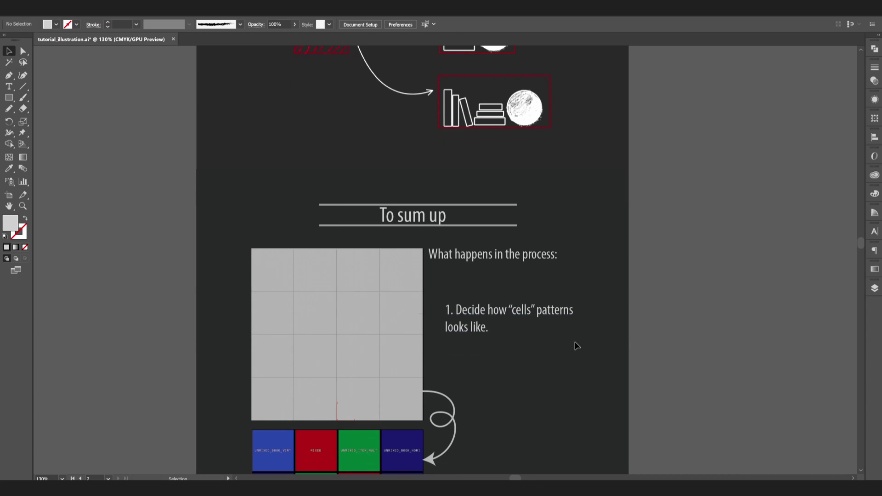
{"action": "scroll", "coordinate": [576, 346], "scroll_direction": "down", "scroll_amount": 1}
{"action": "scroll", "coordinate": [576, 345], "scroll_direction": "down", "scroll_amount": 1}
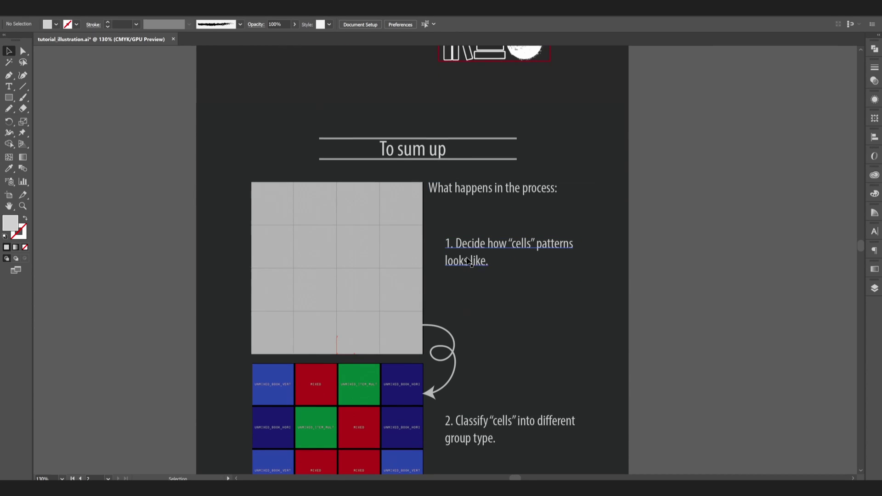
{"action": "scroll", "coordinate": [532, 282], "scroll_direction": "down", "scroll_amount": 1}
{"action": "scroll", "coordinate": [533, 283], "scroll_direction": "down", "scroll_amount": 1}
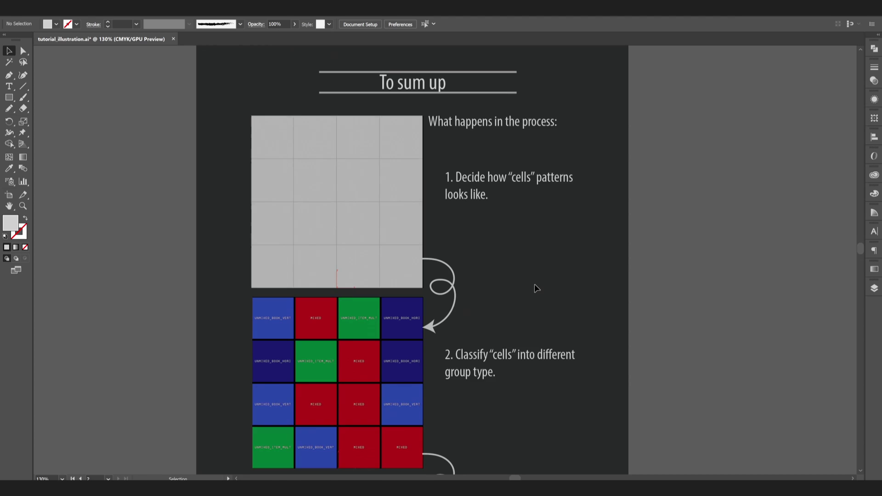
{"action": "scroll", "coordinate": [533, 282], "scroll_direction": "down", "scroll_amount": 1}
{"action": "scroll", "coordinate": [523, 303], "scroll_direction": "down", "scroll_amount": 1}
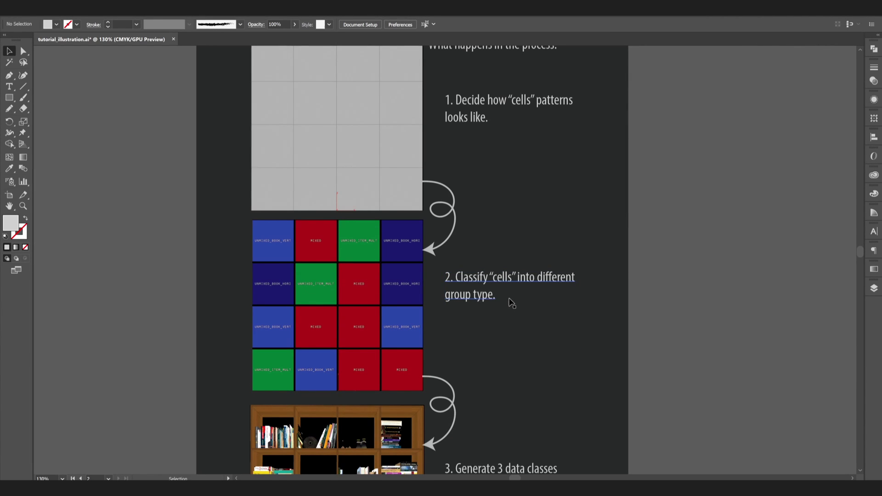
{"action": "scroll", "coordinate": [455, 313], "scroll_direction": "down", "scroll_amount": 1}
{"action": "scroll", "coordinate": [463, 319], "scroll_direction": "down", "scroll_amount": 1}
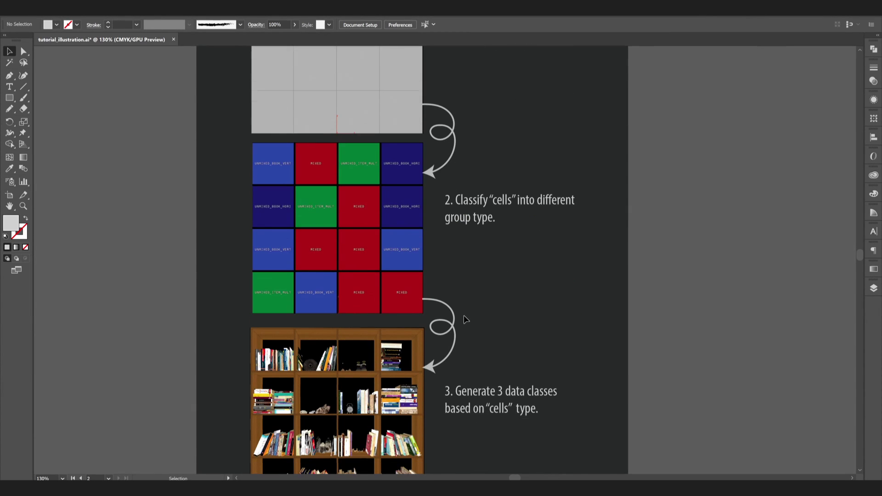
{"action": "scroll", "coordinate": [464, 318], "scroll_direction": "down", "scroll_amount": 1}
{"action": "scroll", "coordinate": [464, 319], "scroll_direction": "down", "scroll_amount": 1}
{"action": "scroll", "coordinate": [454, 324], "scroll_direction": "down", "scroll_amount": 1}
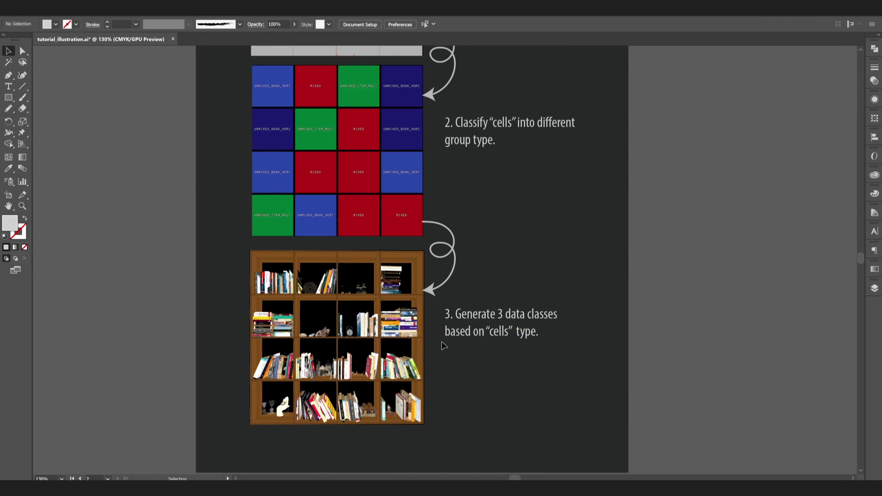
- Add a Quickpattern node (searched with 'qui') to the network as quickPattern1
{"action": "key", "text": "Tab"}
{"action": "type", "text": "qui"}
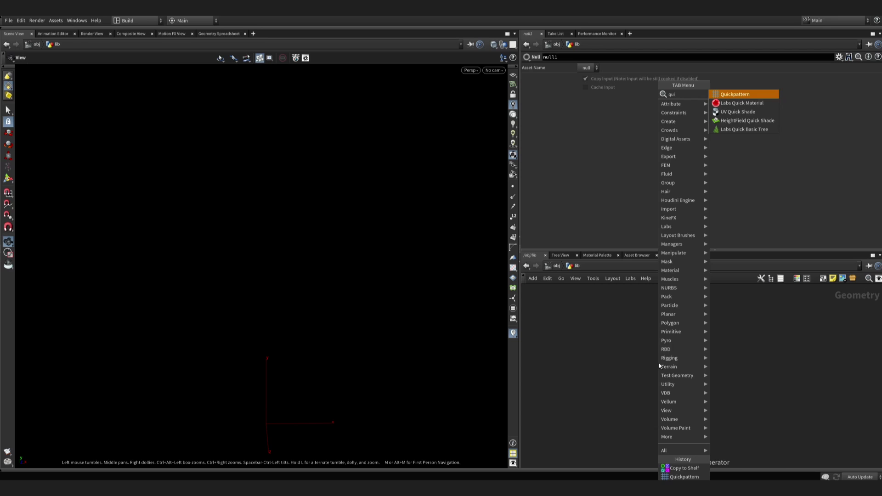
{"action": "key", "text": "Return"}
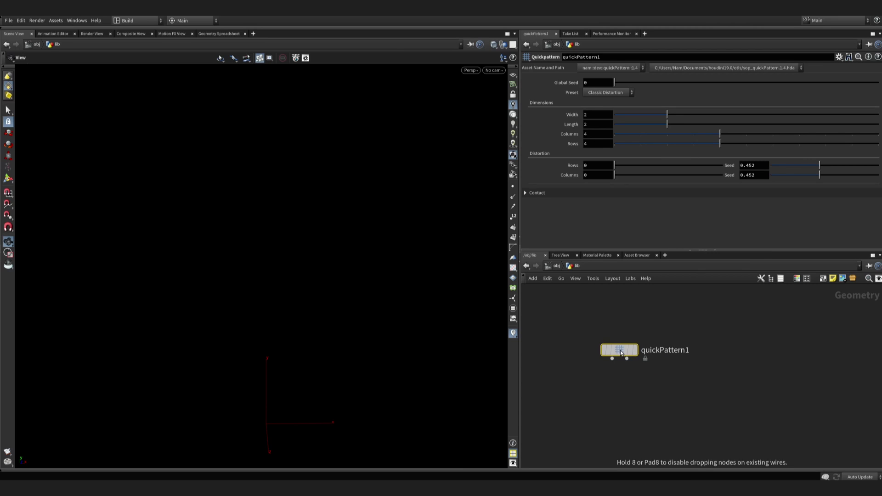
{"action": "left_click", "coordinate": [619, 349]}
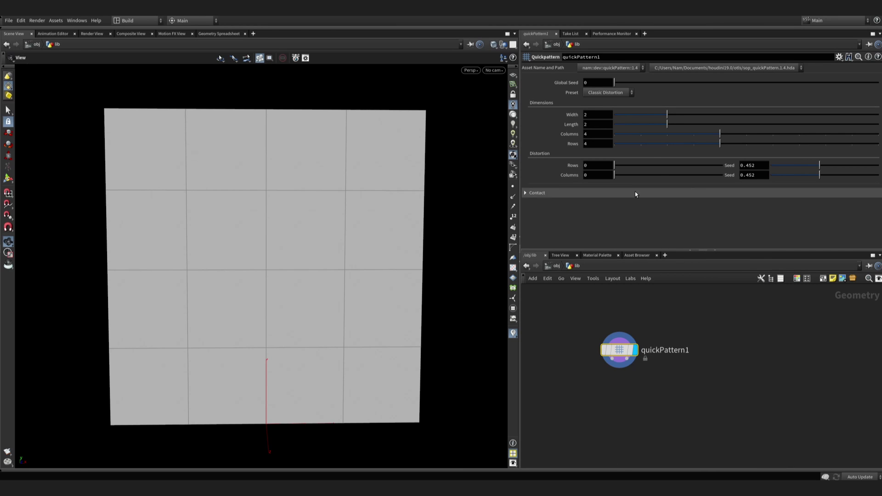
- Try the Distortion Rows and Columns sliders and the random seed, then revert them
{"action": "left_click_drag", "start_coordinate": [645, 165], "coordinate": [703, 175]}
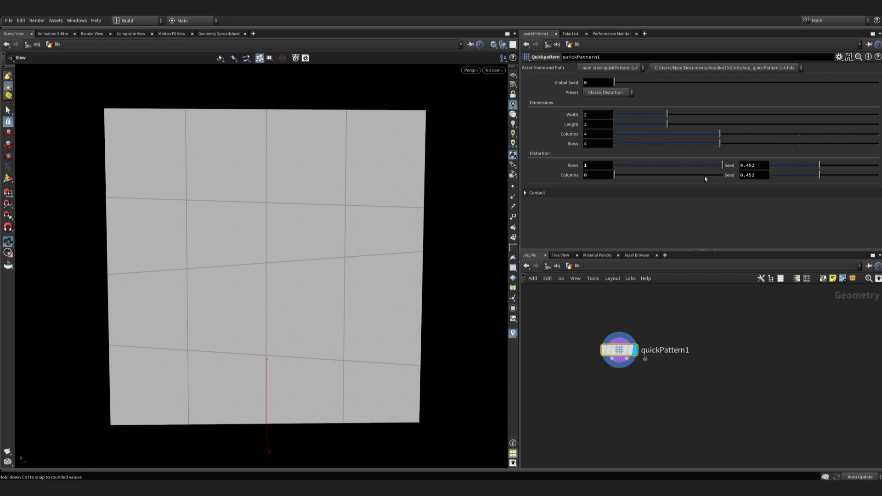
{"action": "left_click", "coordinate": [722, 176]}
{"action": "mouse_move", "coordinate": [614, 82]}
{"action": "left_mouse_down"}
{"action": "mouse_move", "coordinate": [698, 86]}
{"action": "mouse_move", "coordinate": [648, 149]}
{"action": "mouse_move", "coordinate": [609, 166]}
{"action": "mouse_move", "coordinate": [609, 175]}
{"action": "left_mouse_up"}
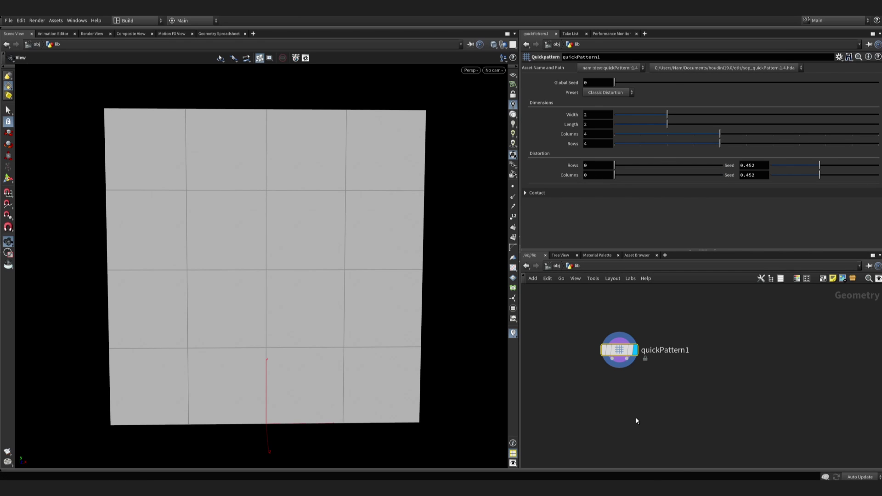
{"action": "key", "text": "Tab"}
{"action": "type", "text": "copyt"}
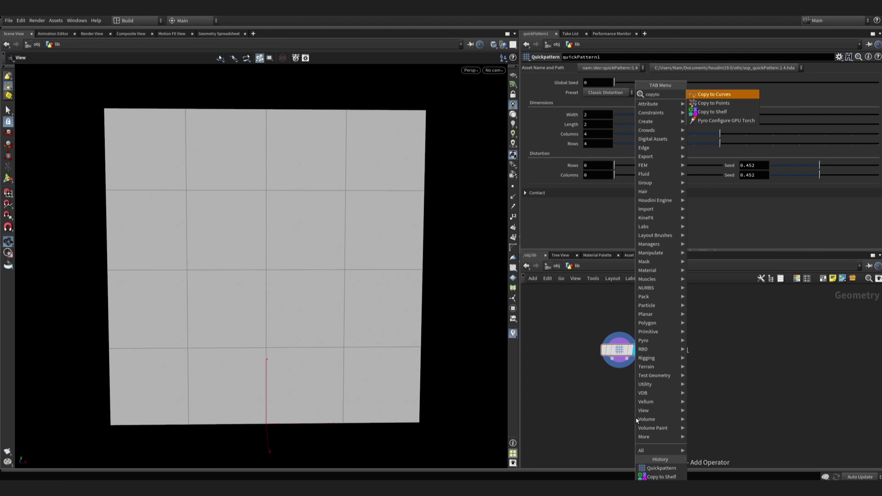
{"action": "key", "text": "Down"}
{"action": "key", "text": "Down"}
{"action": "key", "text": "Return"}
{"action": "left_click", "coordinate": [636, 417]}
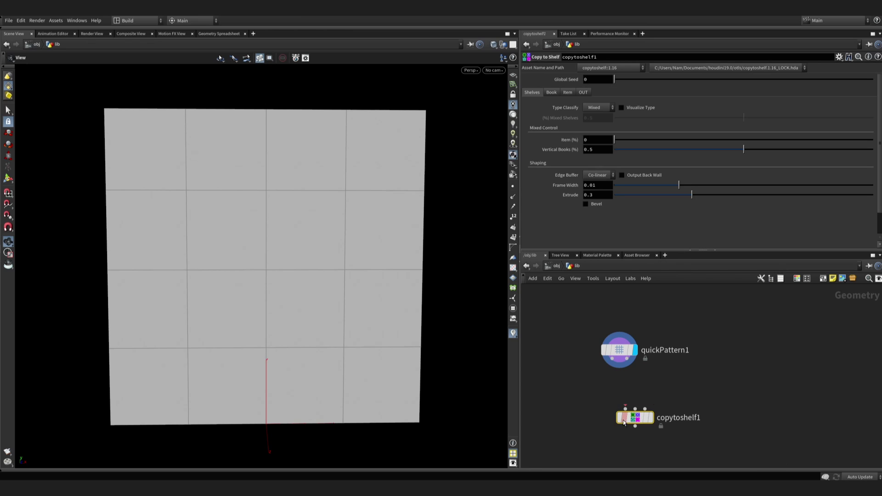
{"action": "left_click", "coordinate": [624, 407]}
{"action": "left_click", "coordinate": [619, 367]}
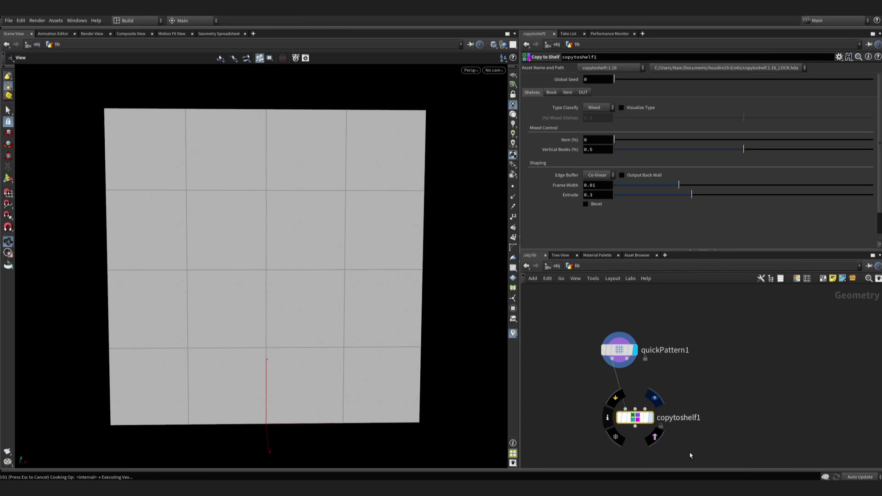
{"action": "key", "text": "r"}
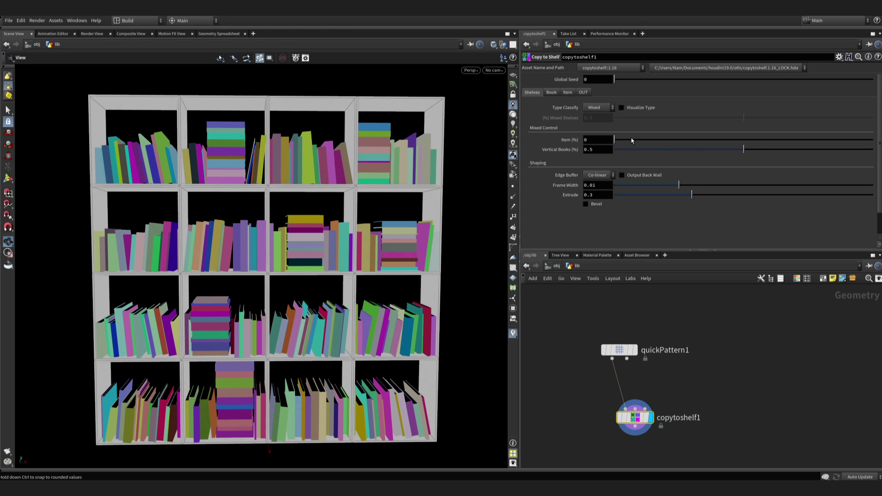
- Enable Visualize Type on copytoshelf1, check its Node Info, and move it near quickPattern1
{"action": "left_click", "coordinate": [637, 108]}
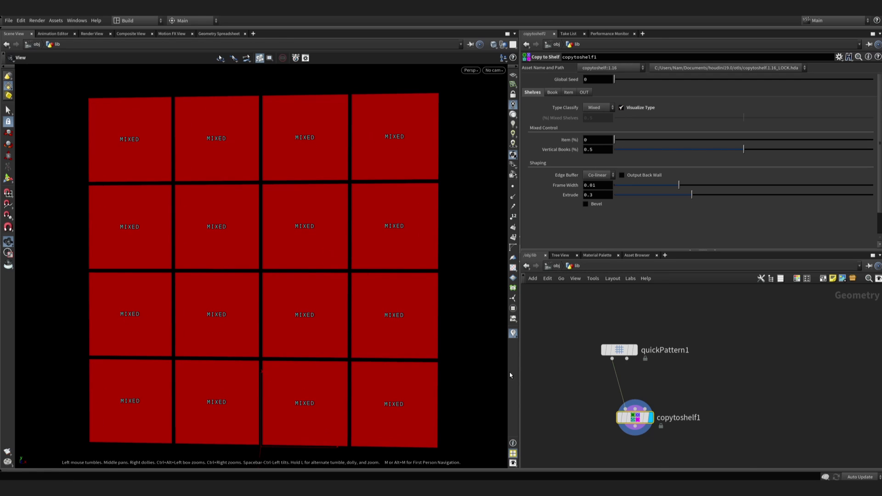
{"action": "left_click", "coordinate": [607, 417]}
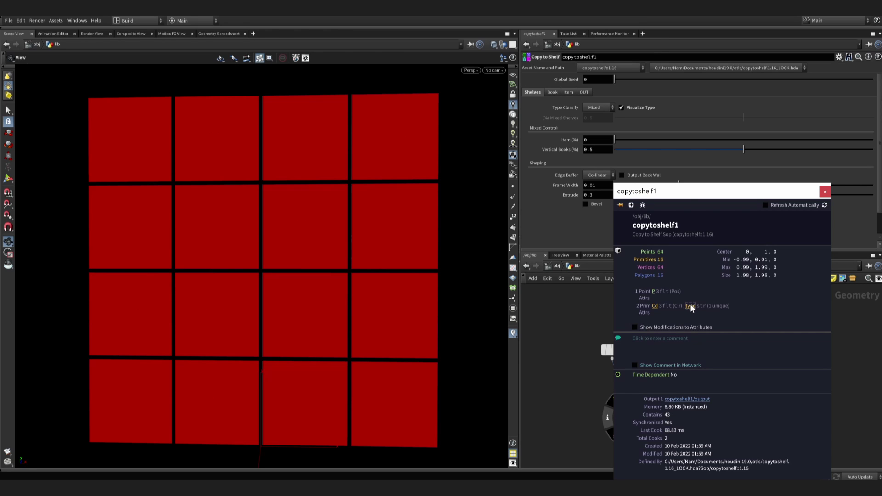
{"action": "left_click", "coordinate": [825, 193]}
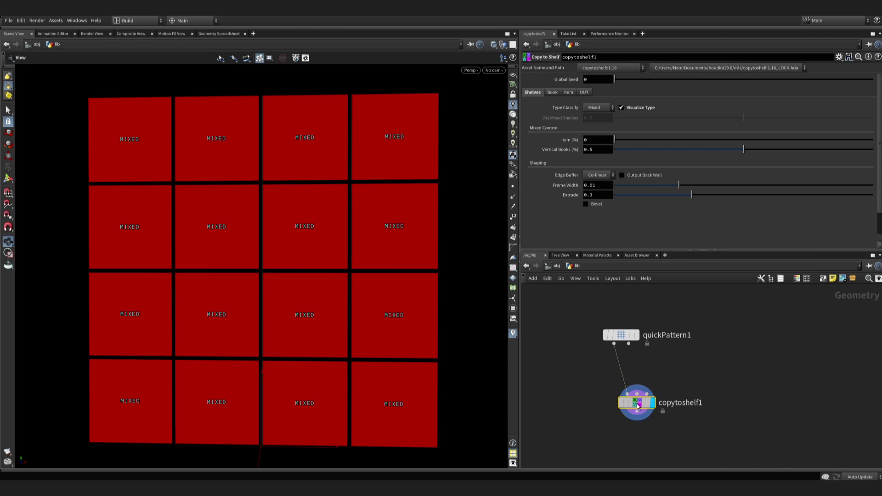
{"action": "left_click_drag", "start_coordinate": [638, 409], "coordinate": [627, 389]}
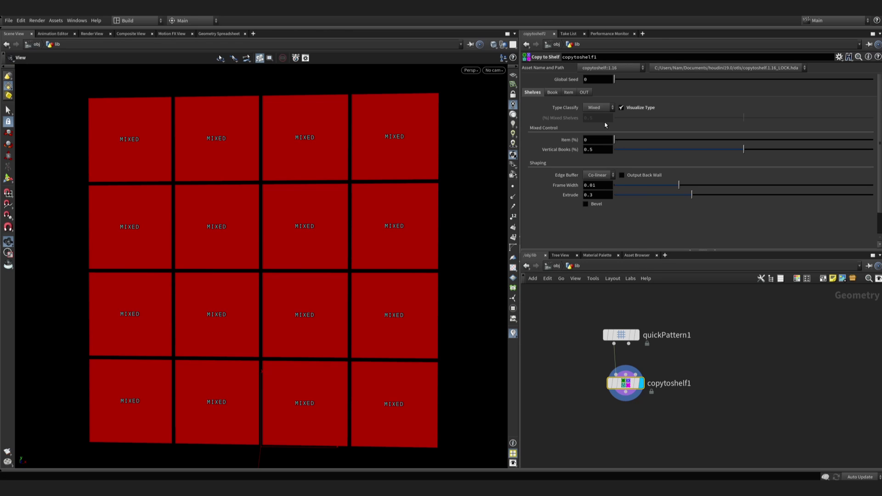
- Try Unmixed and Both classification, and vary Mixed Shelves from almost none to all
{"action": "left_click", "coordinate": [596, 106]}
{"action": "left_click", "coordinate": [596, 116]}
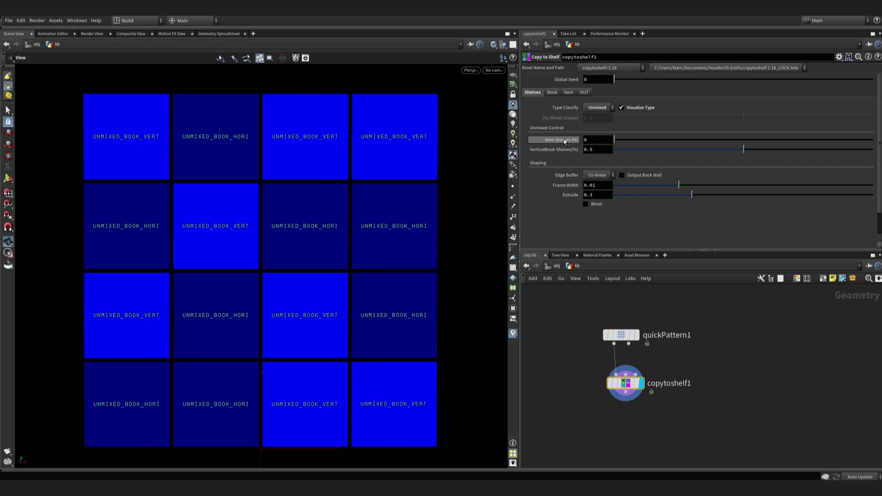
{"action": "left_click", "coordinate": [596, 107]}
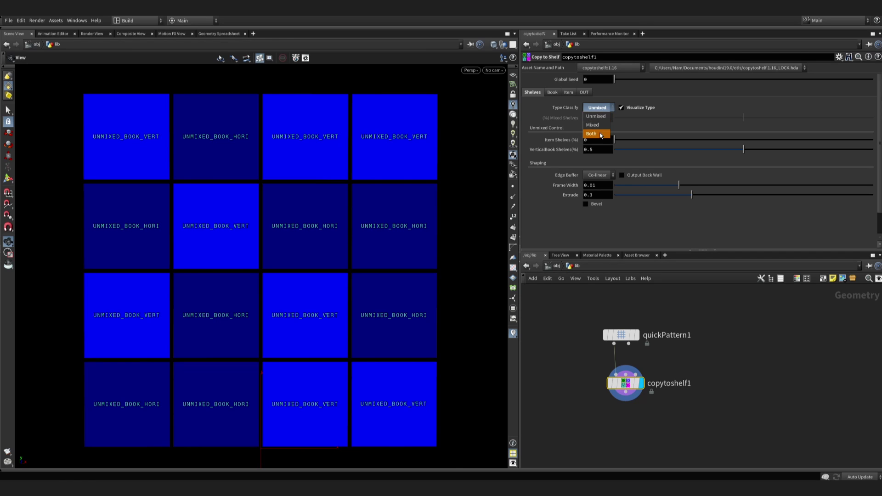
{"action": "left_click", "coordinate": [597, 126]}
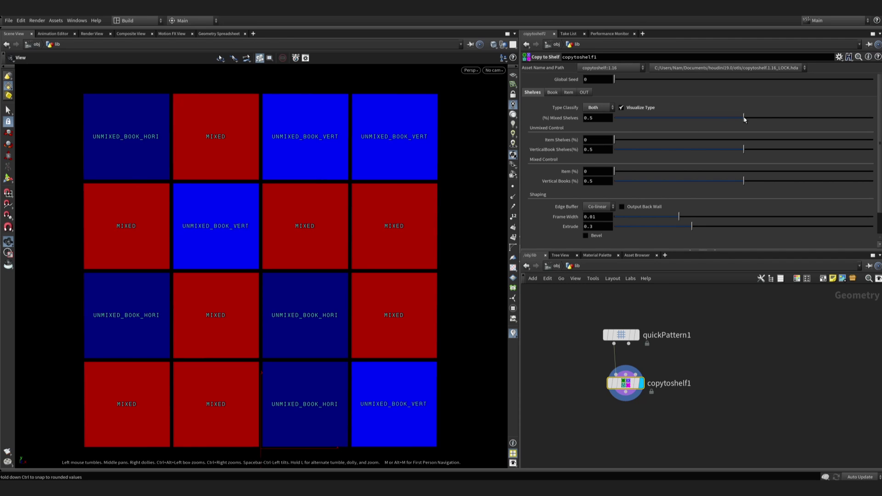
{"action": "left_click_drag", "start_coordinate": [744, 117], "coordinate": [619, 116]}
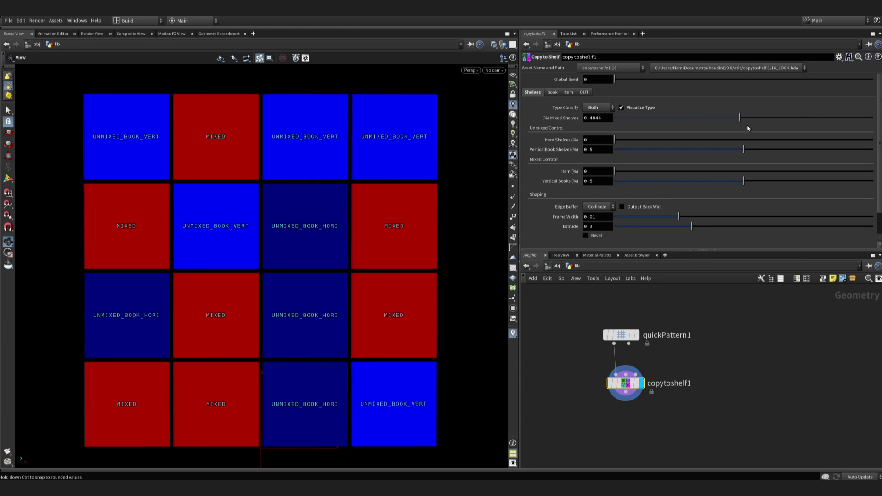
{"action": "mouse_move", "coordinate": [627, 114]}
{"action": "left_mouse_down"}
{"action": "mouse_move", "coordinate": [872, 118]}
{"action": "mouse_move", "coordinate": [704, 117]}
{"action": "left_mouse_up"}
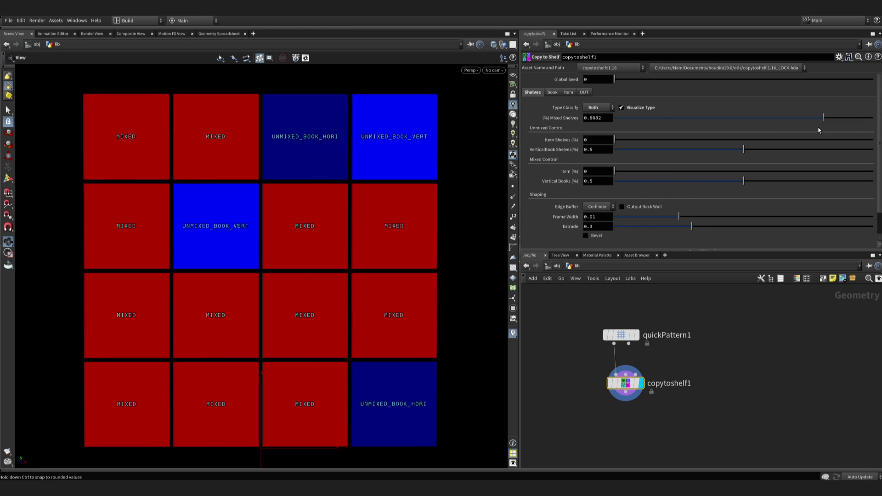
- Set Unmixed with more Item and fewer VerticalBook Shelves, then duplicate both nodes rightward
{"action": "left_click", "coordinate": [594, 107]}
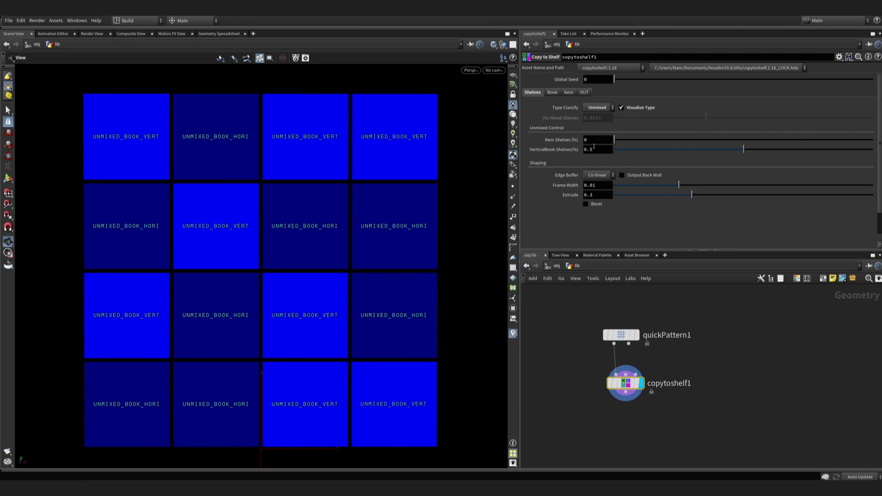
{"action": "mouse_move", "coordinate": [614, 140]}
{"action": "left_mouse_down"}
{"action": "mouse_move", "coordinate": [872, 139]}
{"action": "mouse_move", "coordinate": [604, 153]}
{"action": "mouse_move", "coordinate": [872, 150]}
{"action": "mouse_move", "coordinate": [737, 149]}
{"action": "mouse_move", "coordinate": [864, 140]}
{"action": "mouse_move", "coordinate": [663, 139]}
{"action": "left_mouse_up"}
{"action": "mouse_move", "coordinate": [746, 151]}
{"action": "left_mouse_down"}
{"action": "mouse_move", "coordinate": [701, 155]}
{"action": "mouse_move", "coordinate": [751, 153]}
{"action": "left_mouse_up"}
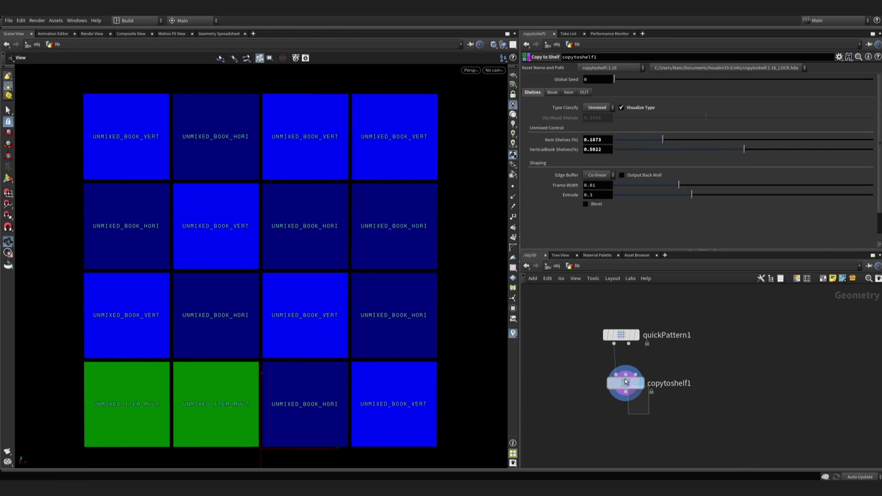
{"action": "left_click", "coordinate": [625, 335], "text": "shift"}
{"action": "left_click_drag", "start_coordinate": [624, 335], "coordinate": [723, 349], "text": "alt"}
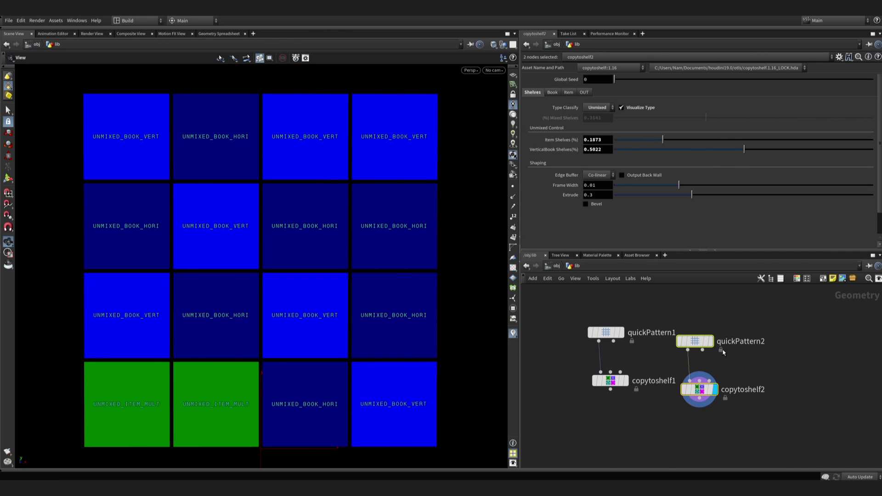
- Set quickPattern2 to 1 column, 1 row and length 0.5
{"action": "left_click", "coordinate": [711, 341]}
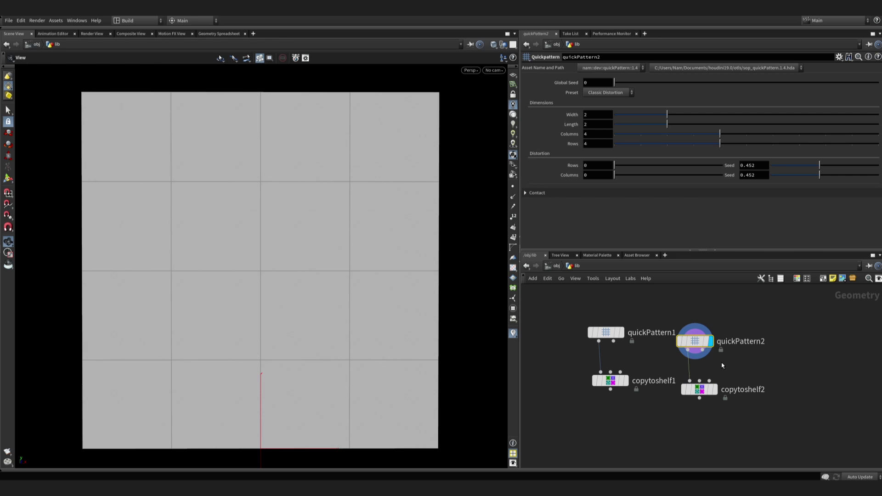
{"action": "type", "text": "1"}
{"action": "key", "text": "Return"}
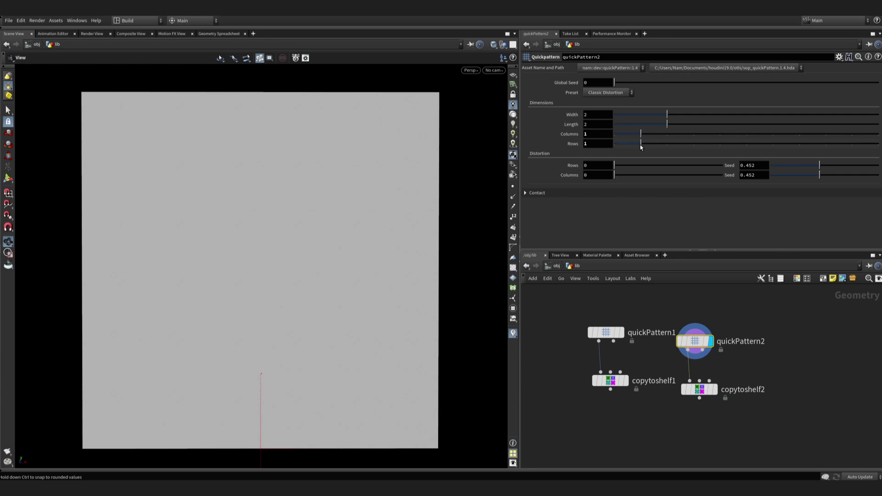
{"action": "type", "text": ".5"}
{"action": "key", "text": "Return"}
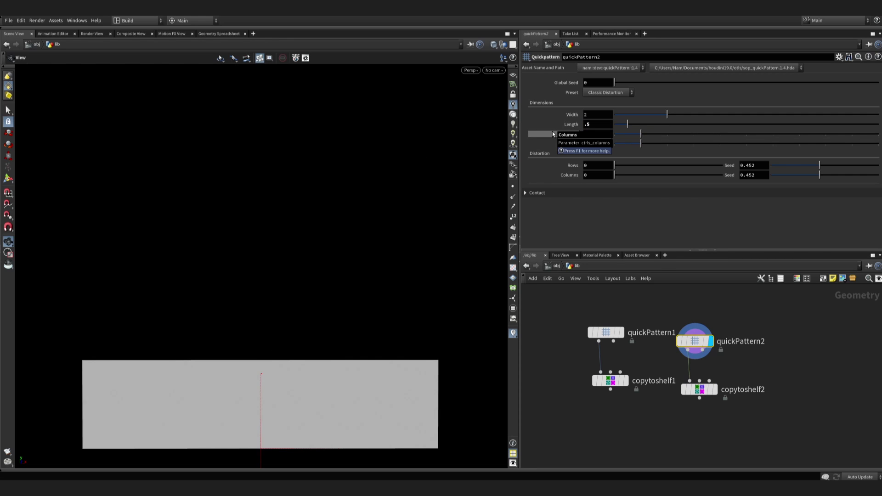
- Display copytoshelf2 with Type Classify set to Mixed, and move the rubbertoy–matchsize–pack nodes left
{"action": "left_click", "coordinate": [715, 389]}
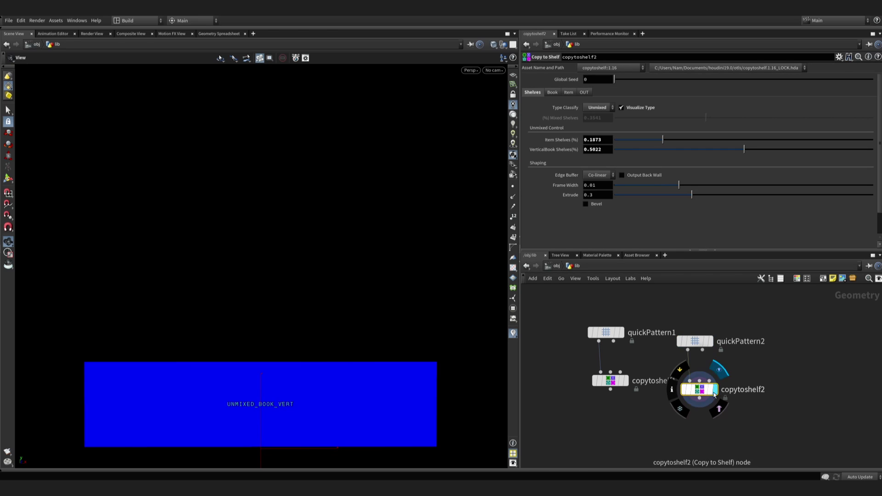
{"action": "left_click_drag", "start_coordinate": [697, 389], "coordinate": [711, 381]}
{"action": "left_click", "coordinate": [601, 109]}
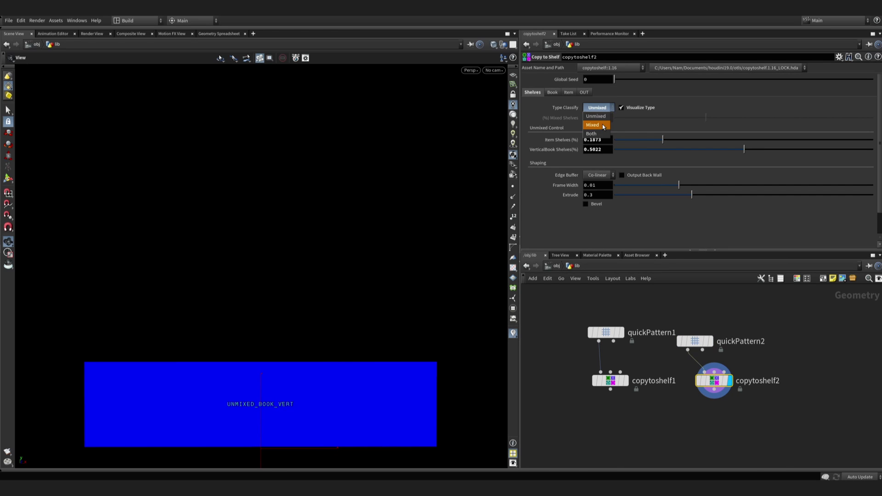
{"action": "left_click", "coordinate": [604, 125]}
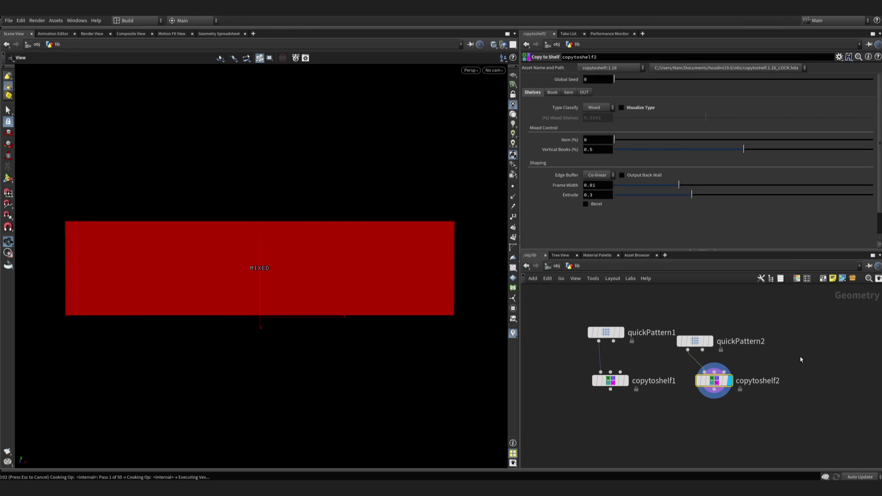
{"action": "scroll", "coordinate": [788, 364], "scroll_direction": "down", "scroll_amount": 2}
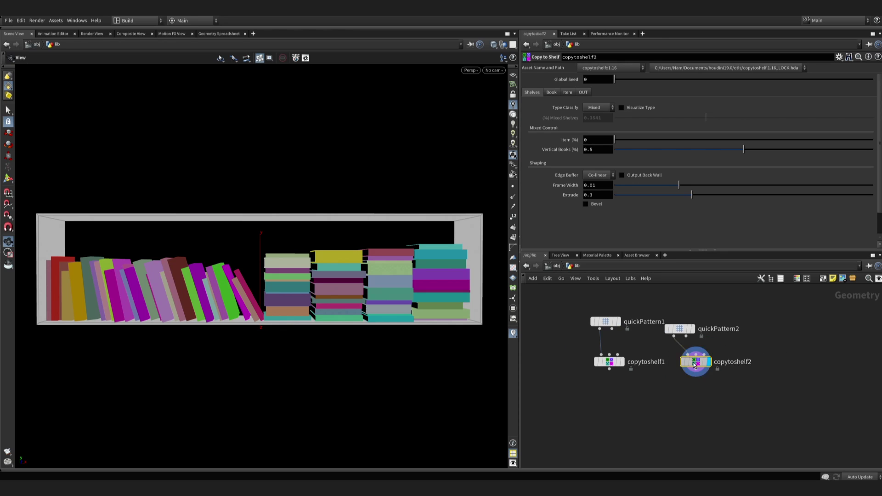
{"action": "scroll", "coordinate": [781, 375], "scroll_direction": "down", "scroll_amount": 2}
{"action": "mouse_move", "coordinate": [840, 348]}
{"action": "left_mouse_down"}
{"action": "mouse_move", "coordinate": [878, 392]}
{"action": "mouse_move", "coordinate": [809, 355]}
{"action": "mouse_move", "coordinate": [754, 348]}
{"action": "left_mouse_up"}
{"action": "scroll", "coordinate": [737, 364], "scroll_direction": "up", "scroll_amount": 2}
- Wire pack1 into copytoshelf2's item input, raise Item (%) to about 0.38, and adjust Vertical Books
{"action": "left_click", "coordinate": [737, 364]}
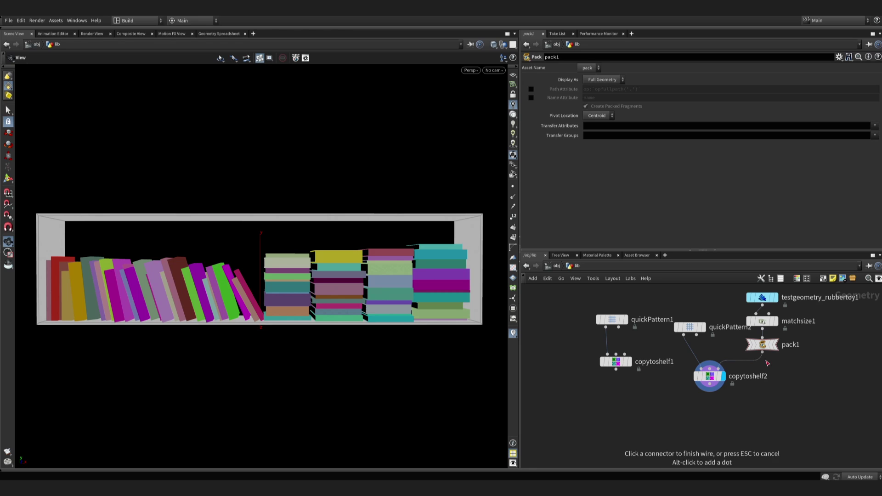
{"action": "left_click", "coordinate": [716, 367]}
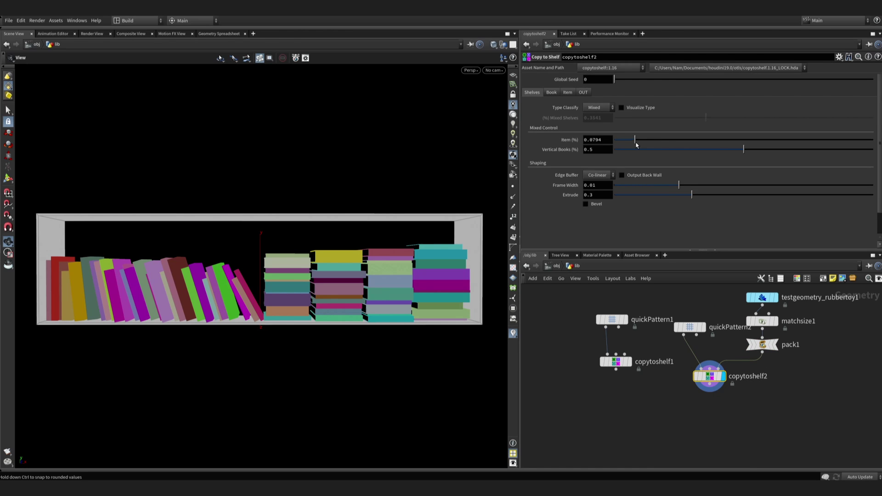
{"action": "left_click_drag", "start_coordinate": [635, 144], "coordinate": [683, 141]}
{"action": "left_click", "coordinate": [774, 349]}
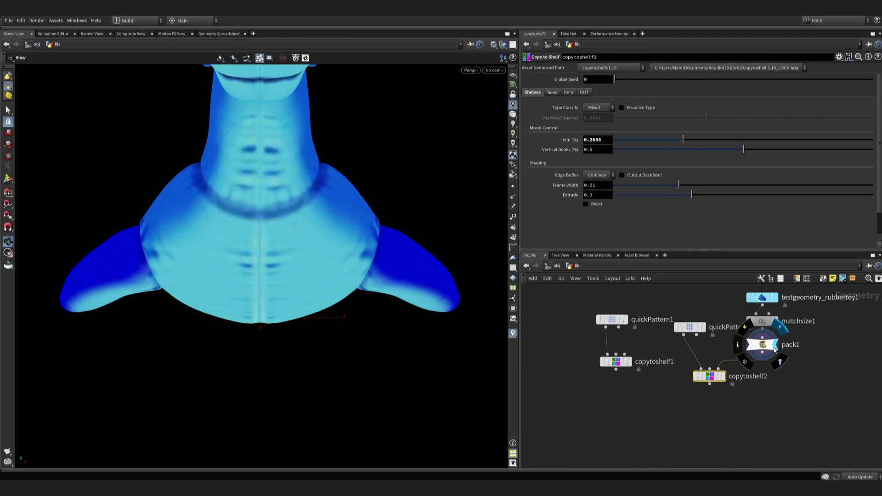
{"action": "left_click", "coordinate": [724, 379]}
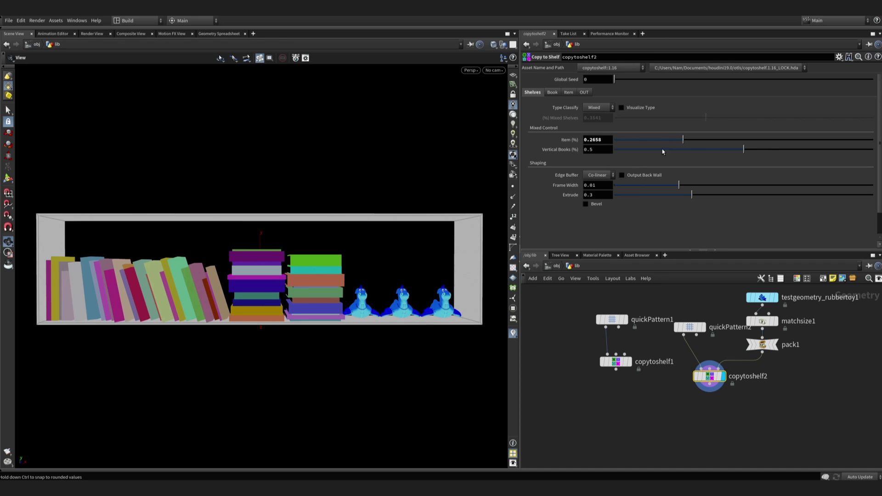
{"action": "mouse_move", "coordinate": [665, 142]}
{"action": "left_mouse_down"}
{"action": "mouse_move", "coordinate": [714, 144]}
{"action": "mouse_move", "coordinate": [571, 151]}
{"action": "mouse_move", "coordinate": [713, 147]}
{"action": "left_mouse_up"}
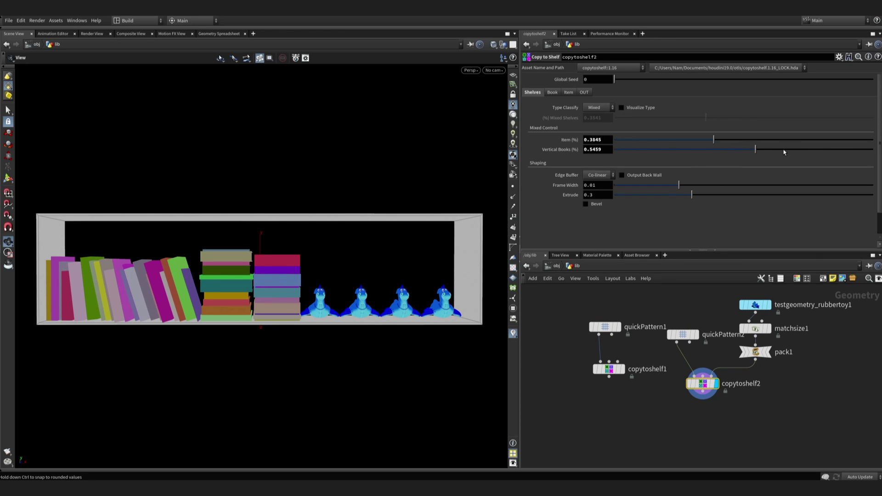
{"action": "mouse_move", "coordinate": [783, 152]}
{"action": "left_mouse_down"}
{"action": "mouse_move", "coordinate": [791, 149]}
{"action": "mouse_move", "coordinate": [779, 150]}
{"action": "left_mouse_up"}
- In copytoshelf2's Book tab, vary the vertical book amount, book height and lean
{"action": "left_click", "coordinate": [553, 93]}
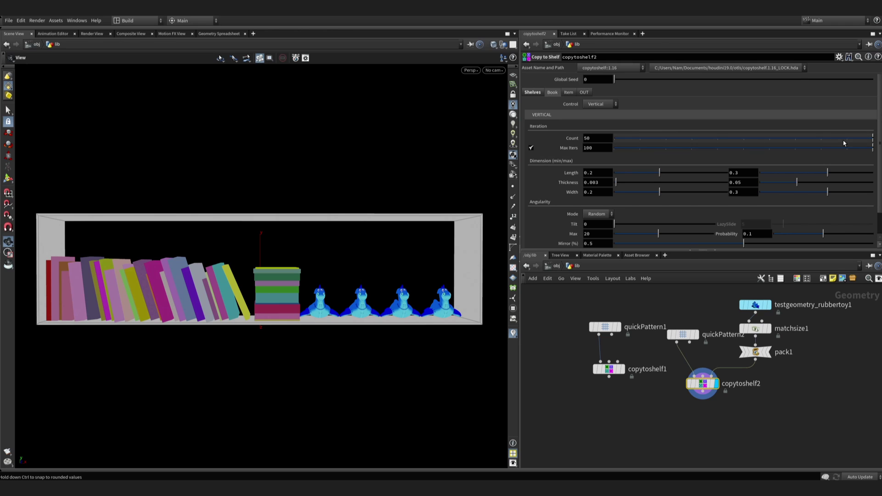
{"action": "left_click_drag", "start_coordinate": [873, 142], "coordinate": [564, 142]}
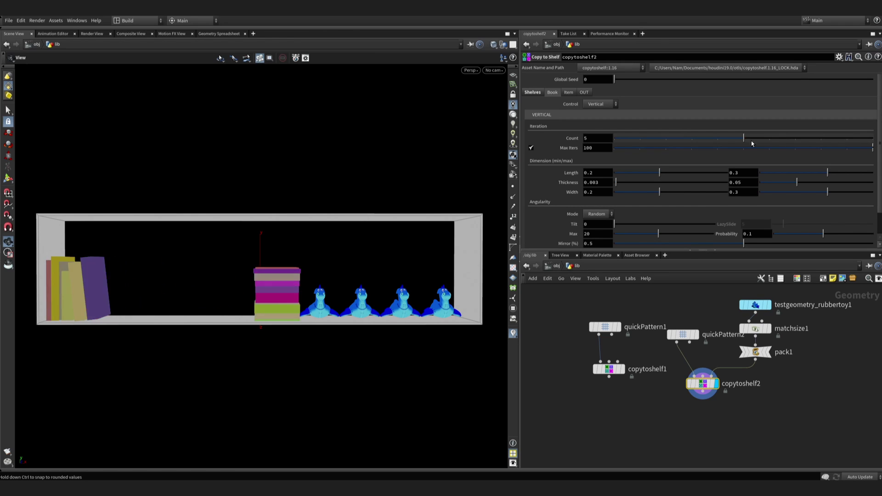
{"action": "middle_click_drag", "start_coordinate": [565, 142], "coordinate": [686, 141]}
{"action": "scroll", "coordinate": [681, 156], "scroll_direction": "down", "scroll_amount": 1}
{"action": "scroll", "coordinate": [620, 152], "scroll_direction": "down", "scroll_amount": 1}
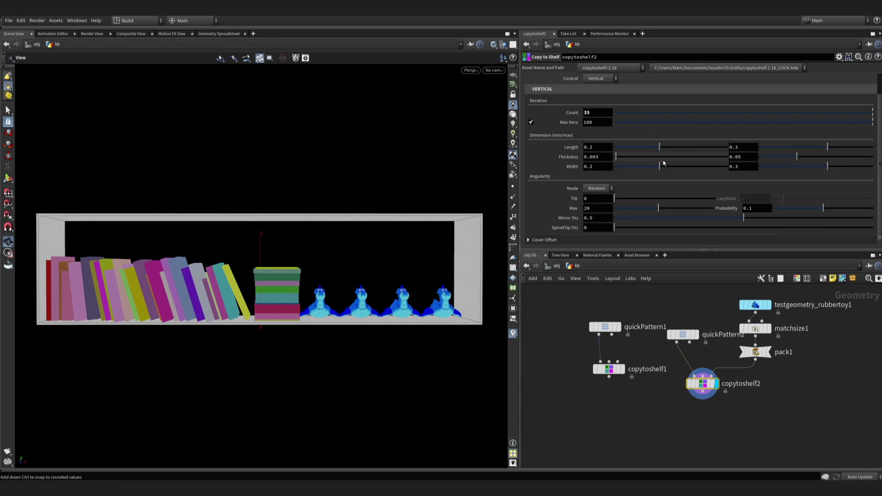
{"action": "left_click_drag", "start_coordinate": [659, 147], "coordinate": [663, 148]}
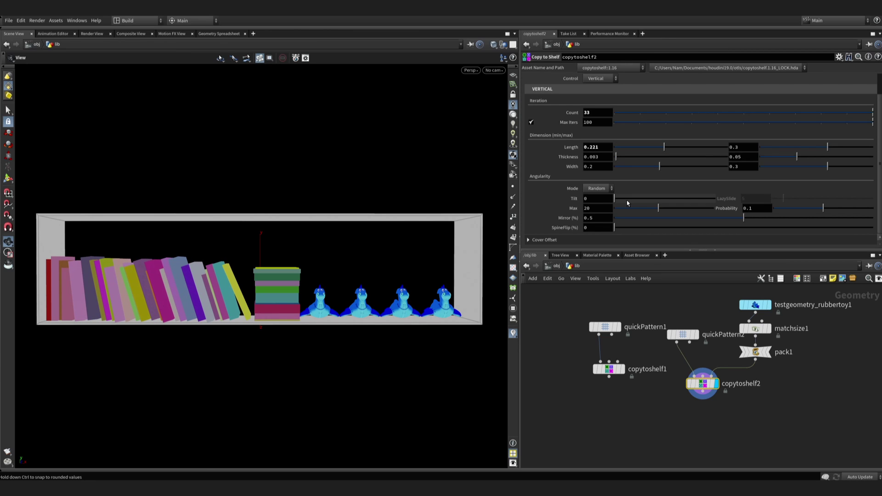
{"action": "mouse_move", "coordinate": [627, 198]}
{"action": "left_mouse_down"}
{"action": "mouse_move", "coordinate": [680, 202]}
{"action": "mouse_move", "coordinate": [626, 198]}
{"action": "left_mouse_up"}
- Set Angularity Mode to Random with Max 20 and Probability 0.1
{"action": "left_click", "coordinate": [597, 188]}
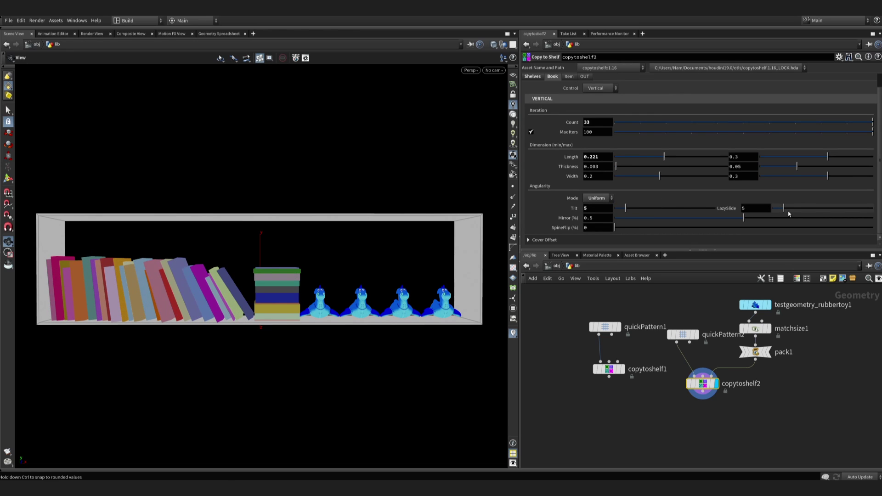
{"action": "mouse_move", "coordinate": [783, 208]}
{"action": "left_mouse_down"}
{"action": "mouse_move", "coordinate": [870, 208]}
{"action": "mouse_move", "coordinate": [789, 214]}
{"action": "left_mouse_up"}
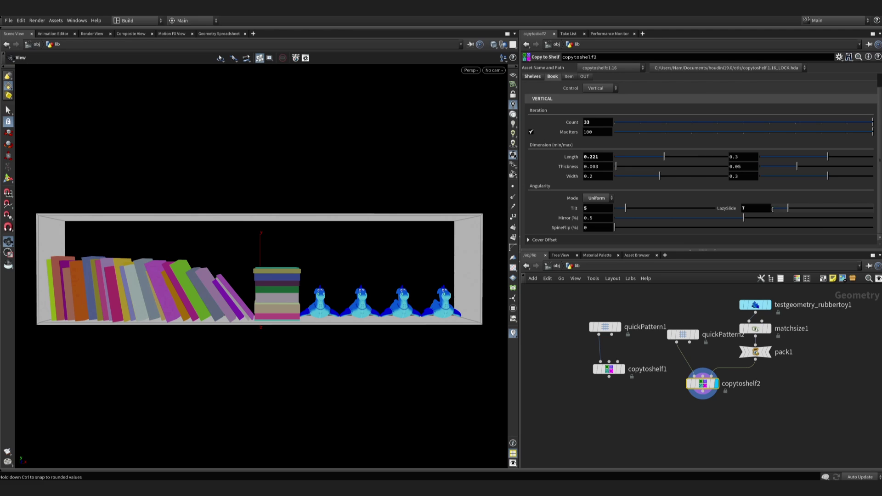
{"action": "left_click", "coordinate": [597, 198]}
{"action": "left_click", "coordinate": [595, 216]}
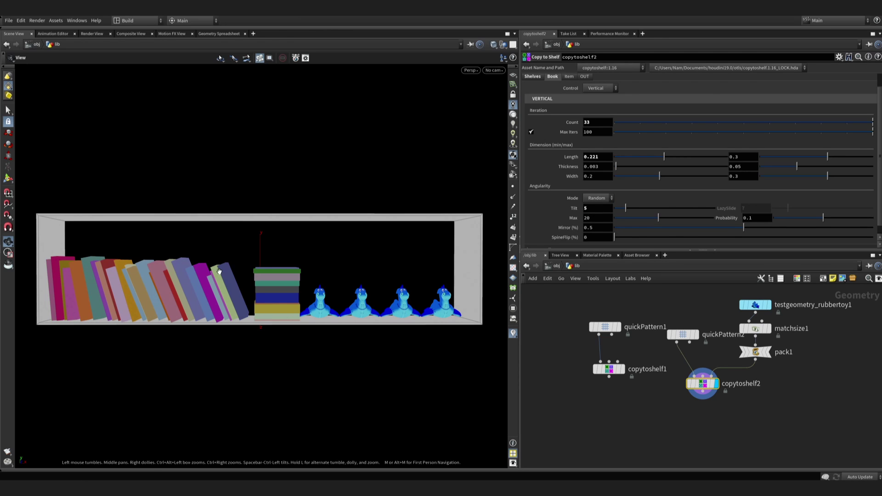
{"action": "left_click_drag", "start_coordinate": [207, 275], "coordinate": [269, 282]}
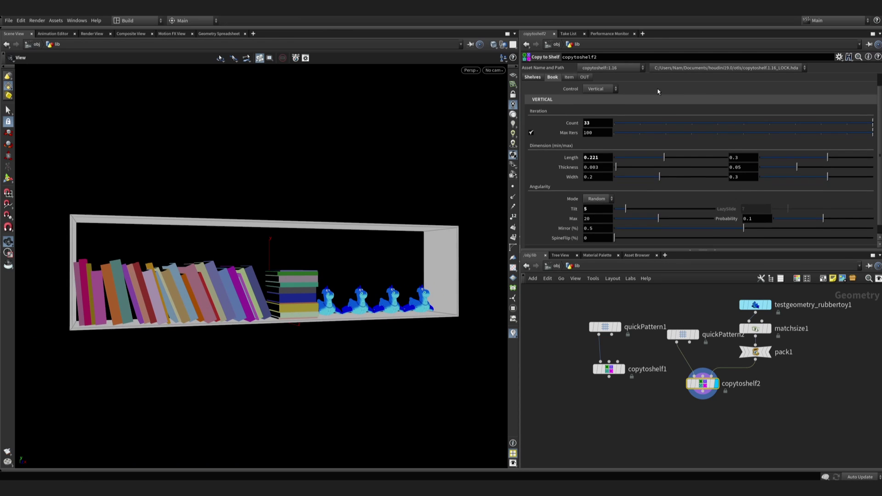
{"action": "scroll", "coordinate": [657, 89], "scroll_direction": "up", "scroll_amount": 1}
{"action": "mouse_move", "coordinate": [658, 80]}
{"action": "left_mouse_down"}
{"action": "mouse_move", "coordinate": [692, 81]}
{"action": "mouse_move", "coordinate": [638, 80]}
{"action": "left_mouse_up"}
- Under Horizontal control, set Rotate 14.45, Disorder Strength 1, SpineFlip about 0.1; then Control to Both
{"action": "left_click", "coordinate": [596, 103]}
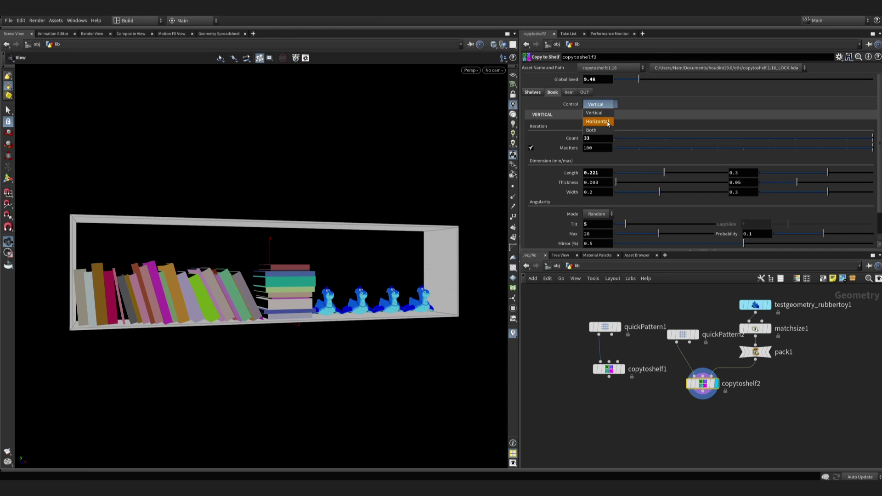
{"action": "left_click", "coordinate": [597, 114]}
{"action": "left_click_drag", "start_coordinate": [338, 264], "coordinate": [306, 280]}
{"action": "scroll", "coordinate": [305, 280], "scroll_direction": "up", "scroll_amount": 1}
{"action": "scroll", "coordinate": [690, 218], "scroll_direction": "down", "scroll_amount": 1}
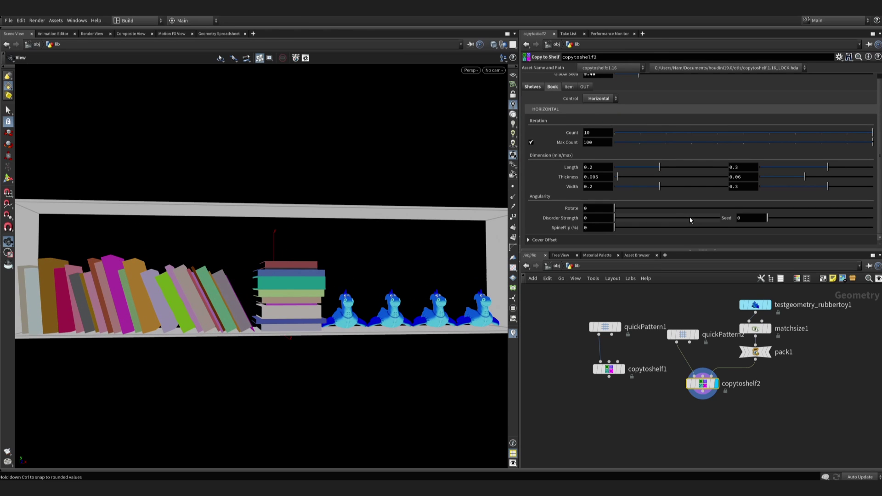
{"action": "left_click_drag", "start_coordinate": [668, 136], "coordinate": [668, 136]}
{"action": "mouse_move", "coordinate": [627, 208]}
{"action": "left_mouse_down"}
{"action": "mouse_move", "coordinate": [696, 208]}
{"action": "mouse_move", "coordinate": [722, 219]}
{"action": "left_mouse_up"}
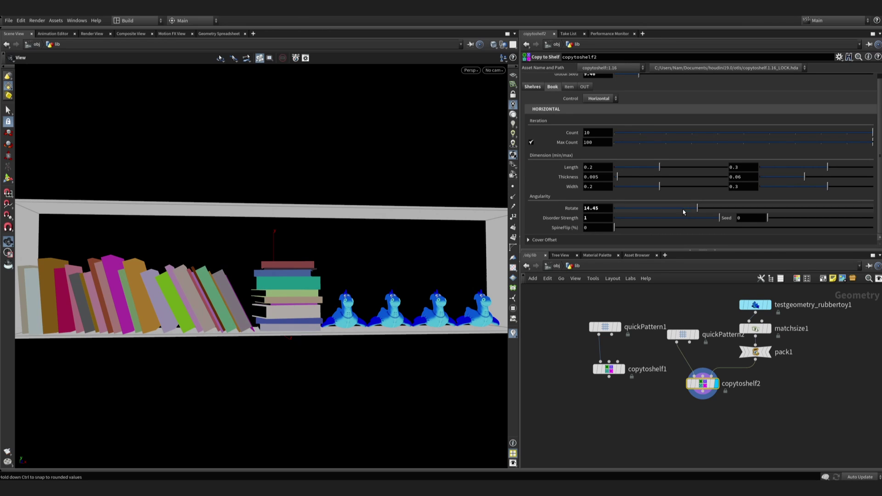
{"action": "left_click_drag", "start_coordinate": [615, 227], "coordinate": [641, 228]}
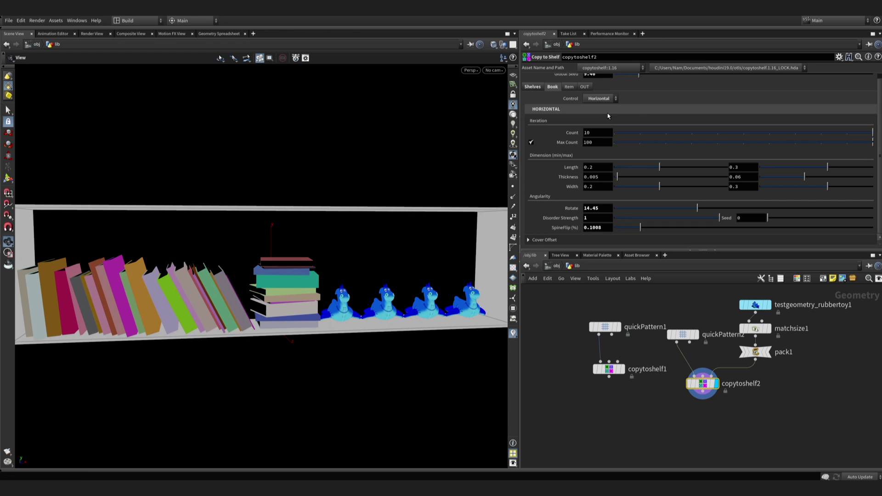
{"action": "left_click", "coordinate": [597, 98]}
{"action": "left_click", "coordinate": [598, 122]}
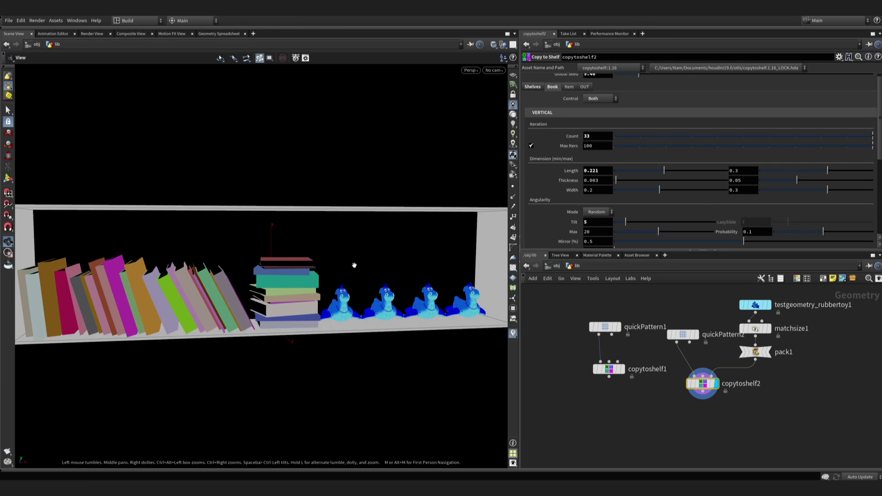
{"action": "scroll", "coordinate": [689, 193], "scroll_direction": "down", "scroll_amount": 2}
{"action": "scroll", "coordinate": [689, 193], "scroll_direction": "down", "scroll_amount": 2}
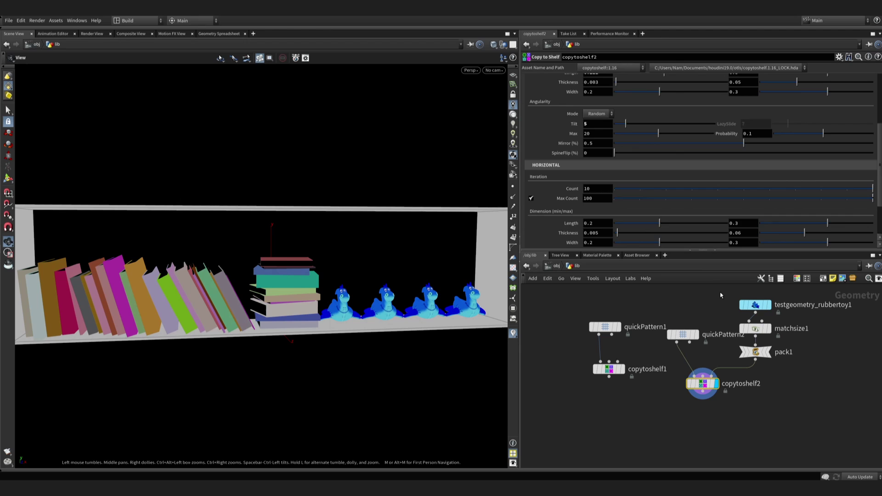
{"action": "scroll", "coordinate": [586, 101], "scroll_direction": "up", "scroll_amount": 2}
{"action": "scroll", "coordinate": [586, 100], "scroll_direction": "up", "scroll_amount": 2}
- In copytoshelf2's Item tab, set Orient randomness to 35 so the rubber toys turn randomly
{"action": "left_click", "coordinate": [569, 92]}
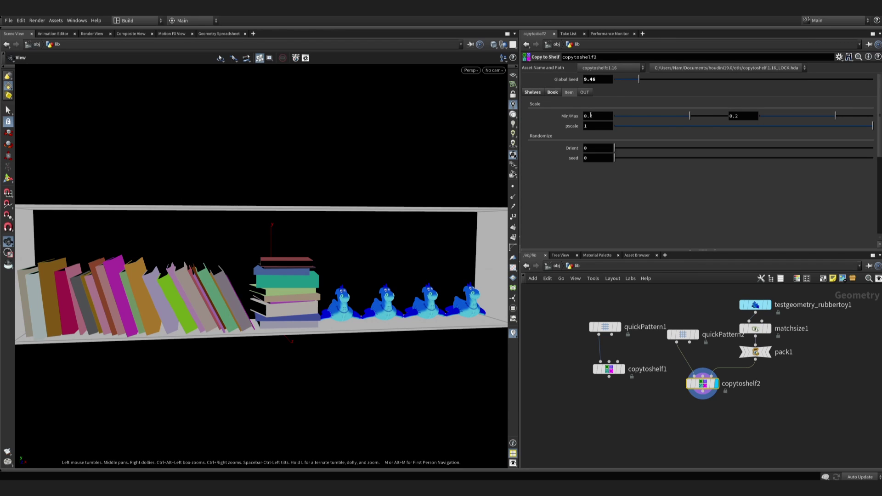
{"action": "left_click_drag", "start_coordinate": [745, 127], "coordinate": [872, 127]}
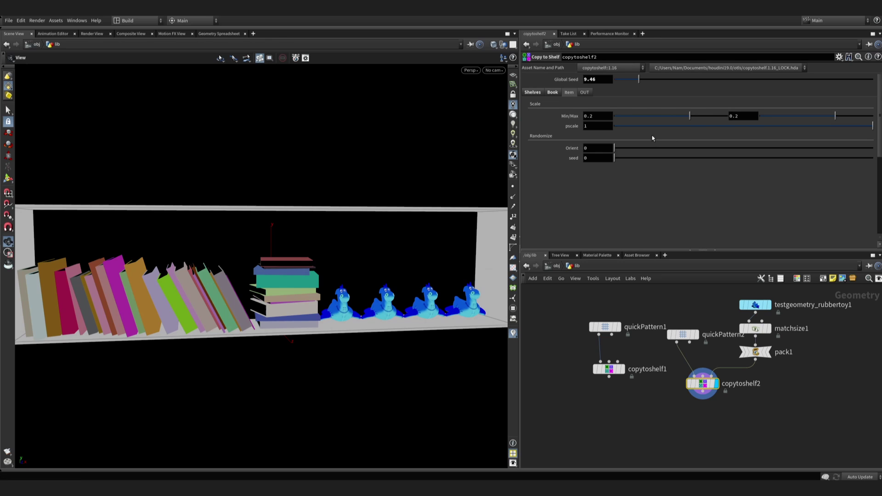
{"action": "mouse_move", "coordinate": [635, 147]}
{"action": "left_mouse_down"}
{"action": "mouse_move", "coordinate": [665, 148]}
{"action": "mouse_move", "coordinate": [643, 162]}
{"action": "mouse_move", "coordinate": [613, 162]}
{"action": "left_mouse_up"}
{"action": "middle_click_drag", "start_coordinate": [840, 338], "coordinate": [760, 337]}
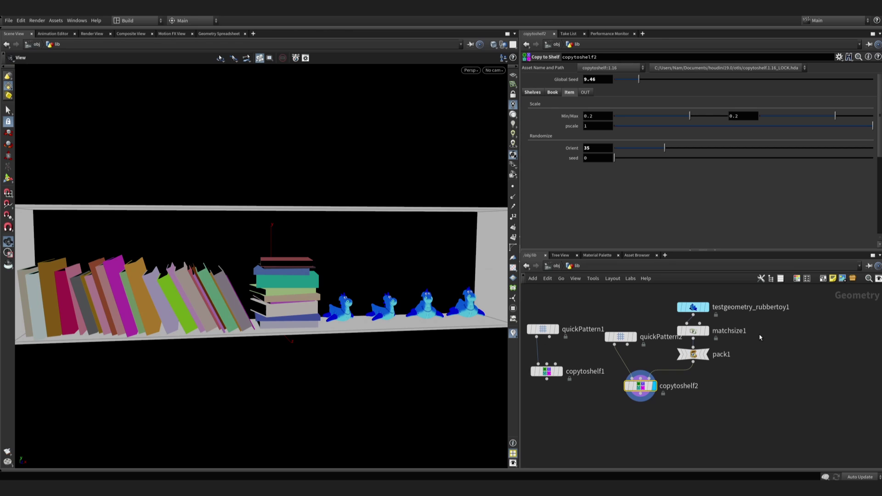
- Add an Items Importer with the four test geometry objects and wire it into copytoshelf2
{"action": "left_click", "coordinate": [692, 355]}
{"action": "key", "text": "Tab"}
{"action": "type", "text": "item"}
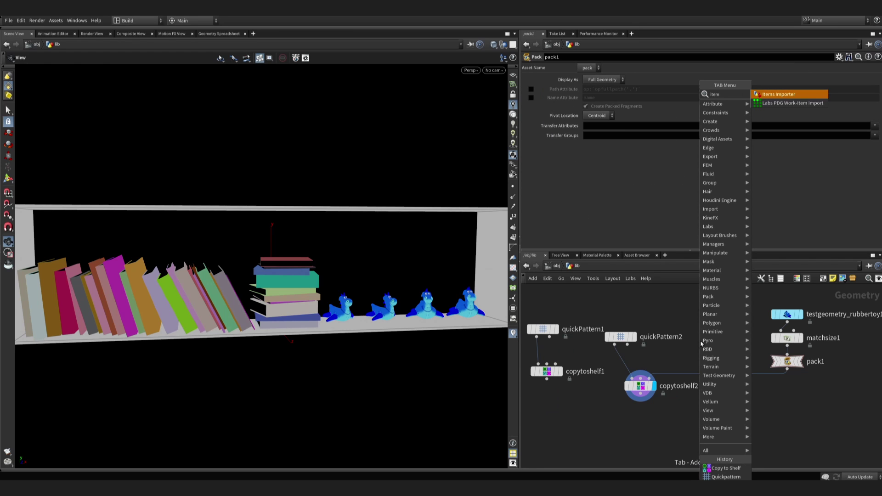
{"action": "key", "text": "Return"}
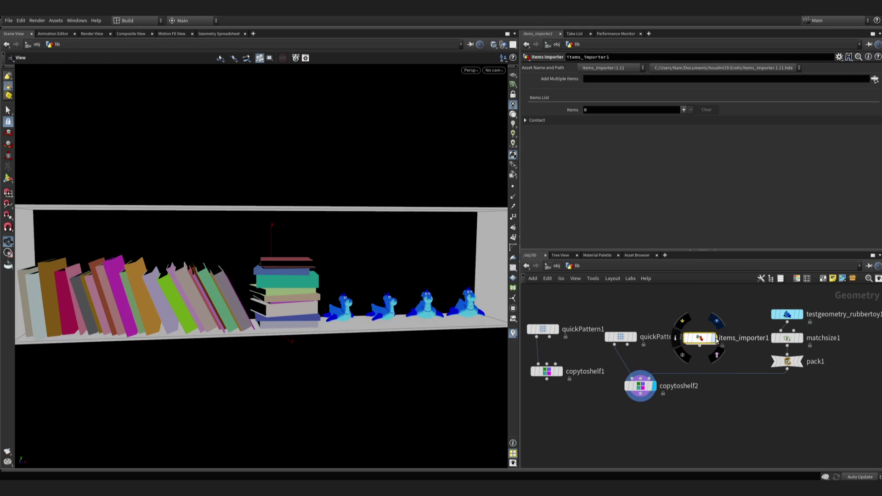
{"action": "left_click", "coordinate": [700, 337]}
{"action": "left_click", "coordinate": [874, 80]}
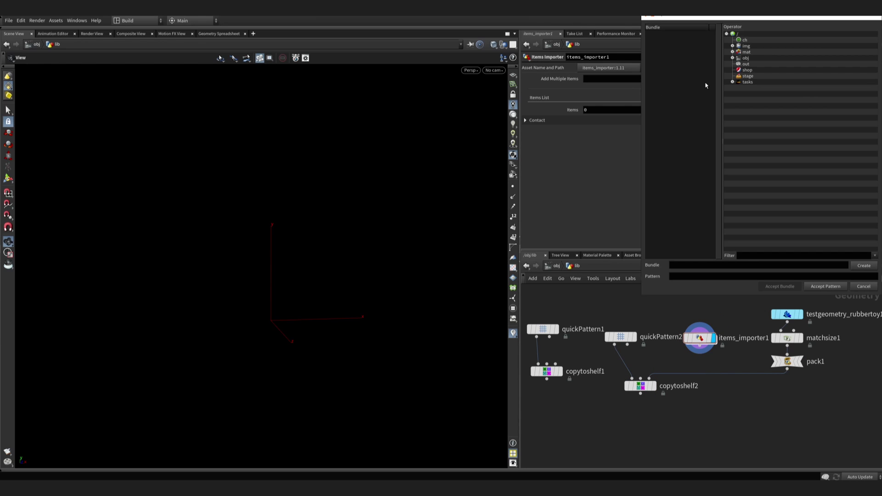
{"action": "left_click", "coordinate": [732, 58]}
{"action": "left_click_drag", "start_coordinate": [771, 70], "coordinate": [772, 88]}
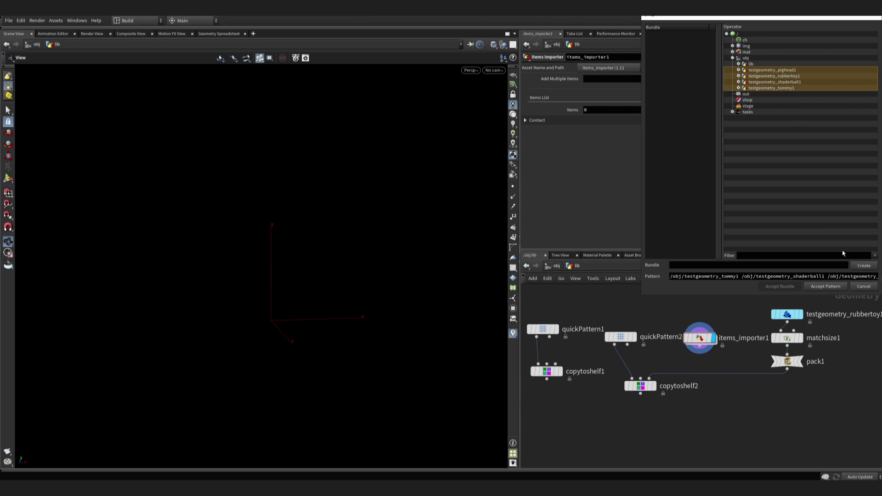
{"action": "left_click", "coordinate": [823, 286]}
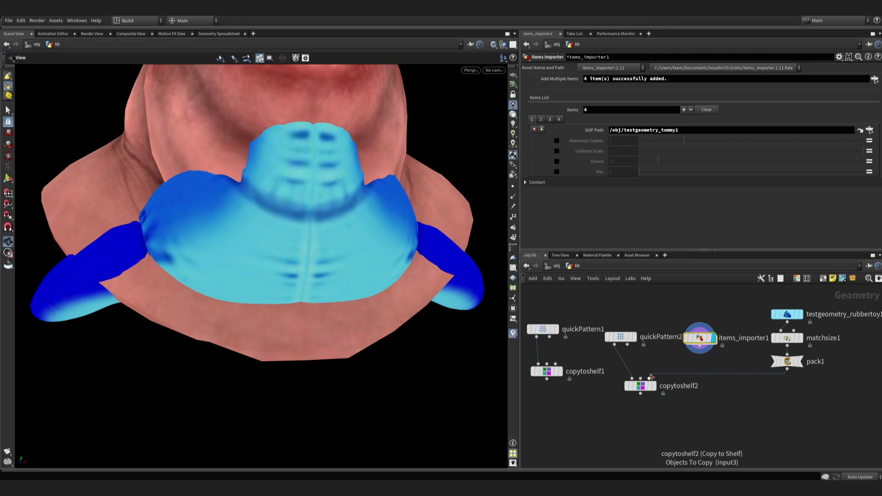
{"action": "left_click_drag", "start_coordinate": [673, 376], "coordinate": [689, 360]}
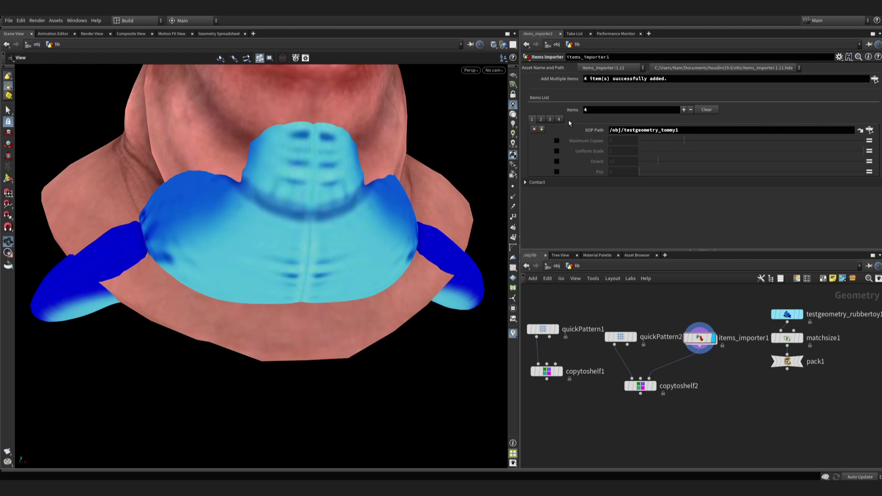
- Limit item copies, apply the limit to all imported items, and review each item's settings
{"action": "left_click", "coordinate": [557, 142]}
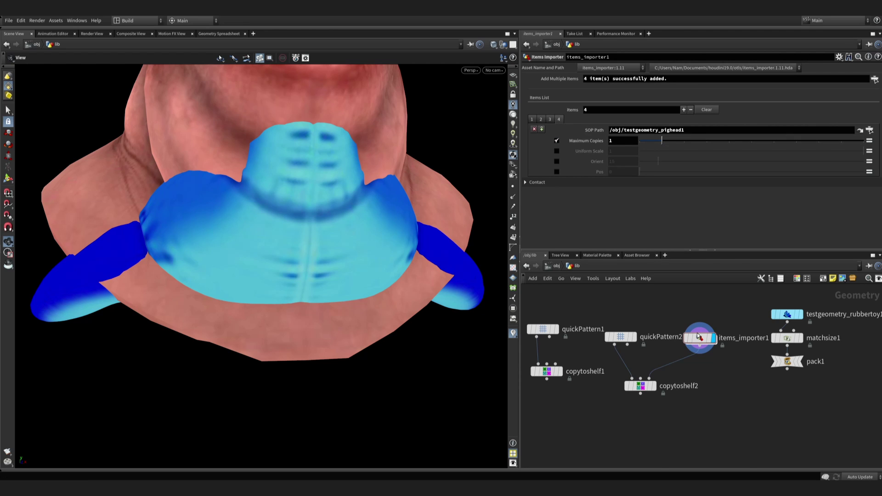
{"action": "left_click", "coordinate": [660, 393]}
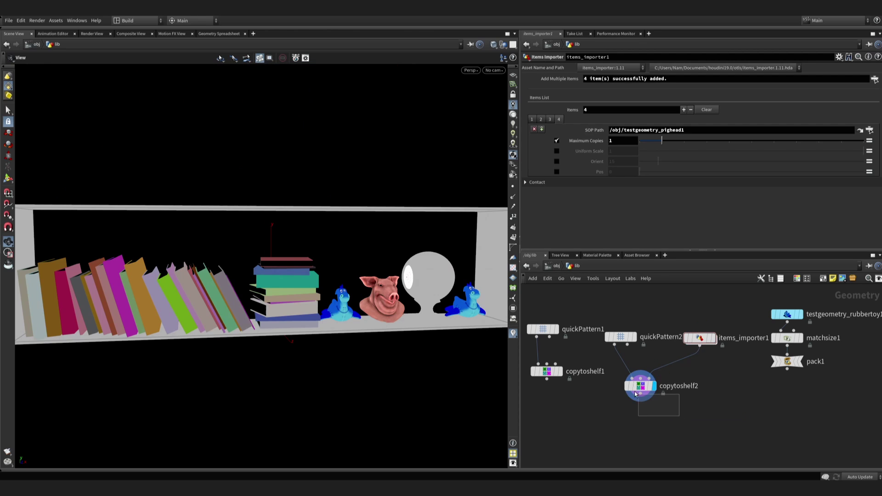
{"action": "middle_click_drag", "start_coordinate": [419, 312], "coordinate": [381, 311]}
{"action": "right_click_drag", "start_coordinate": [381, 311], "coordinate": [465, 285]}
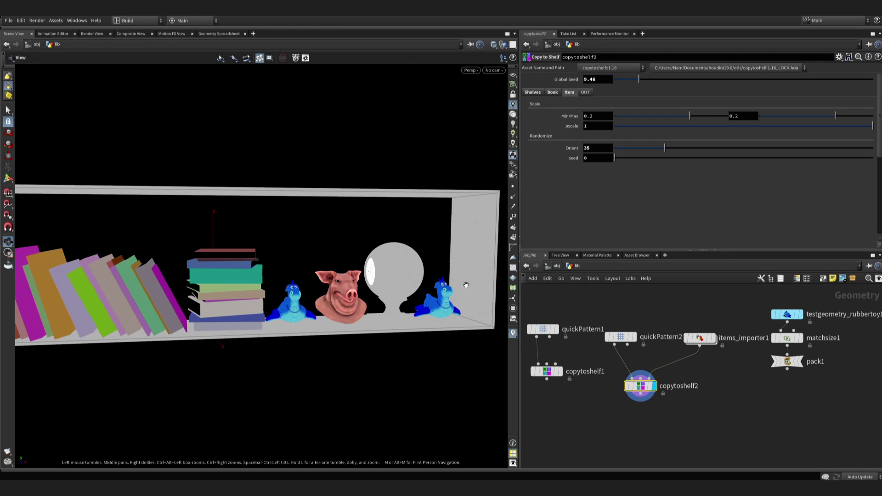
{"action": "left_click", "coordinate": [701, 338]}
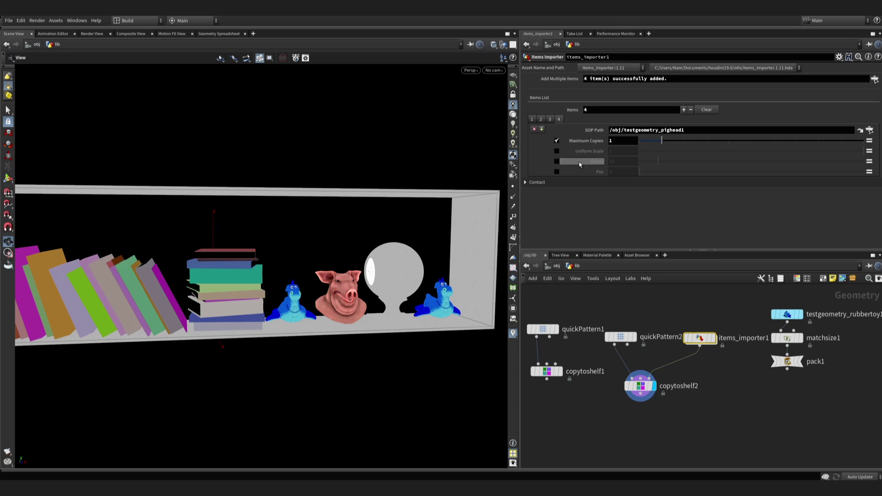
{"action": "left_click", "coordinate": [550, 120]}
{"action": "left_click", "coordinate": [532, 120]}
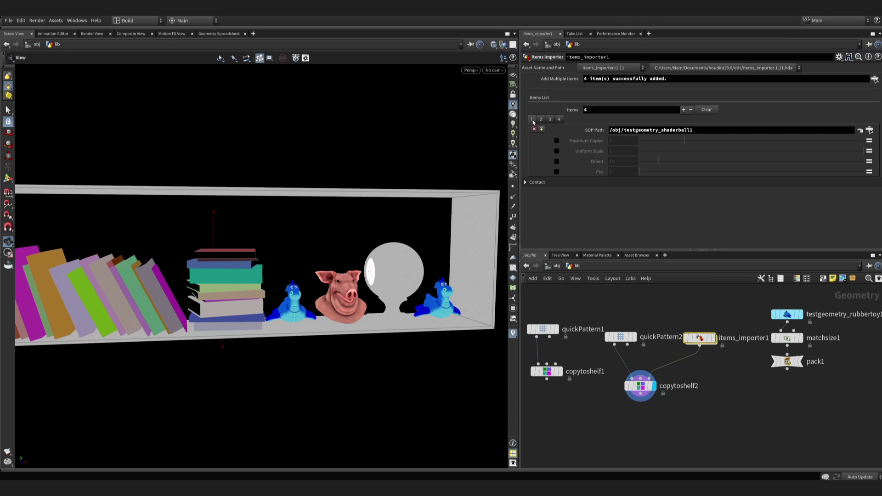
{"action": "left_click", "coordinate": [549, 120]}
{"action": "left_click", "coordinate": [559, 120]}
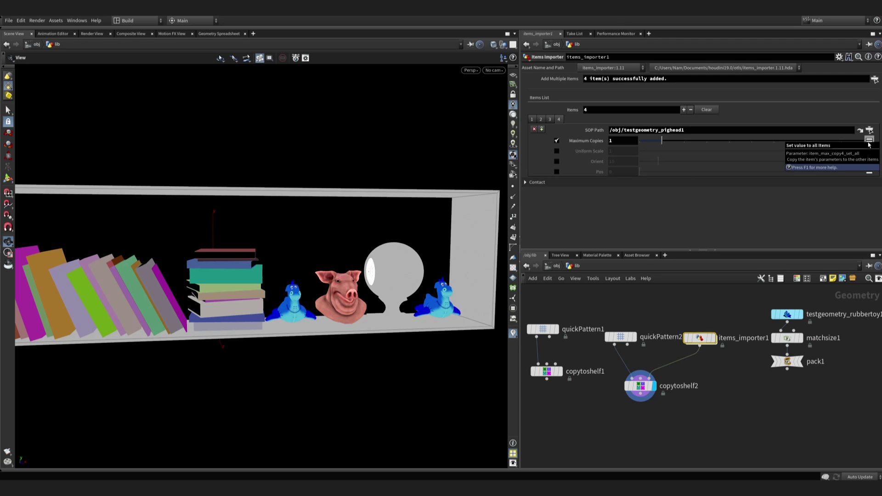
{"action": "left_click", "coordinate": [869, 141]}
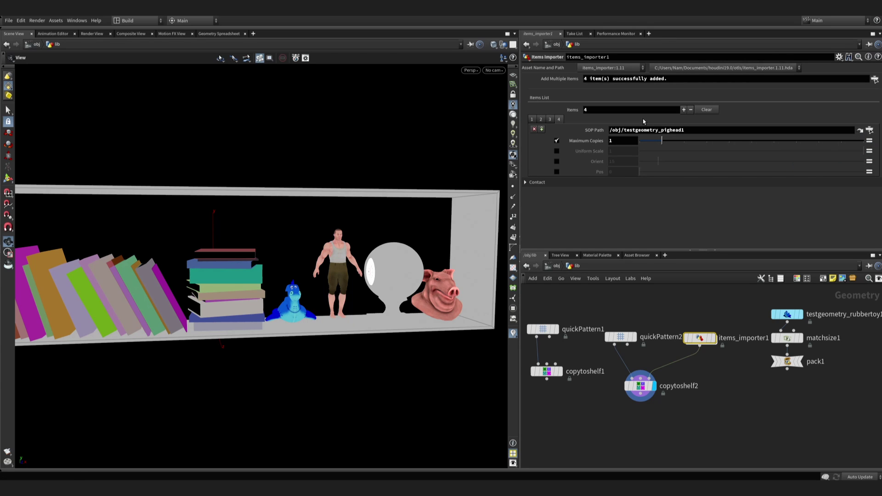
{"action": "left_click", "coordinate": [550, 120]}
- Toggle copytoshelf2's book proxy display in its Output settings, then search nodes for BookIt
{"action": "left_click", "coordinate": [640, 387]}
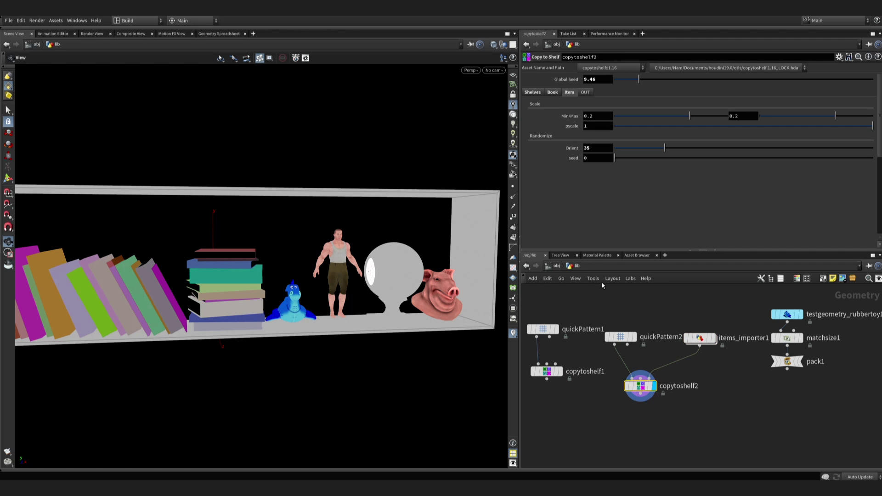
{"action": "left_click", "coordinate": [586, 94]}
{"action": "left_click", "coordinate": [607, 128]}
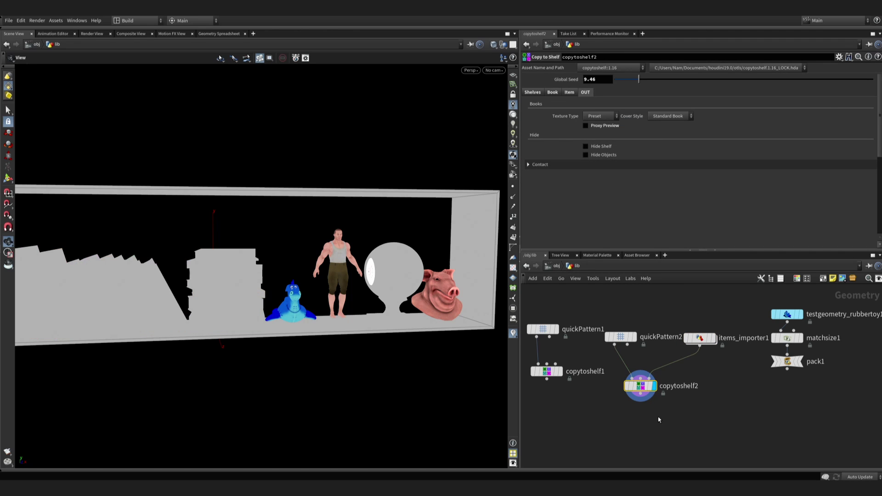
{"action": "key", "text": "Tab"}
{"action": "type", "text": "bookit"}
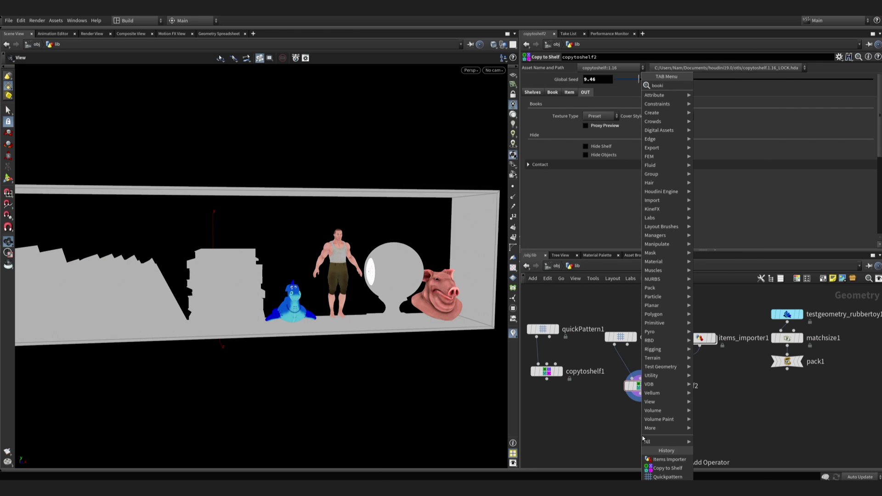
- Add BookIt Material below copytoshelf2 using $JOB/tex/books/books/, Textures Seed 41, Pages Variations 19
{"action": "key", "text": "Return"}
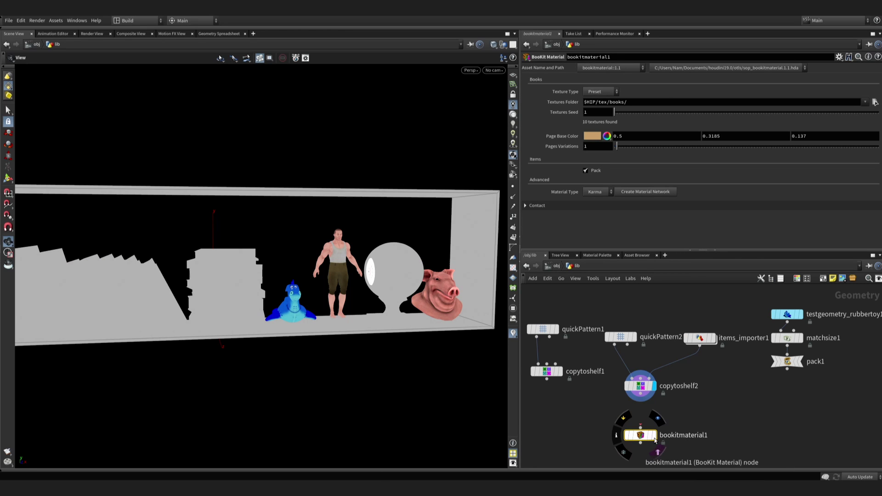
{"action": "left_click", "coordinate": [641, 435]}
{"action": "left_click", "coordinate": [866, 103]}
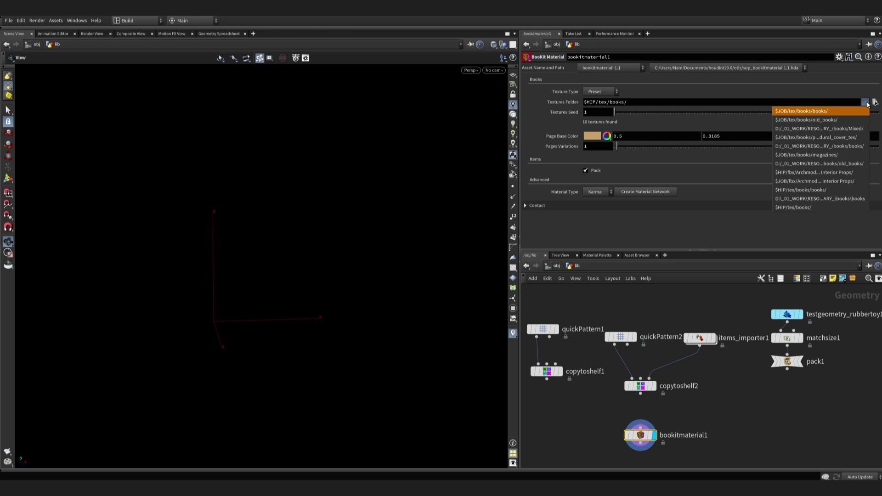
{"action": "left_click", "coordinate": [847, 111]}
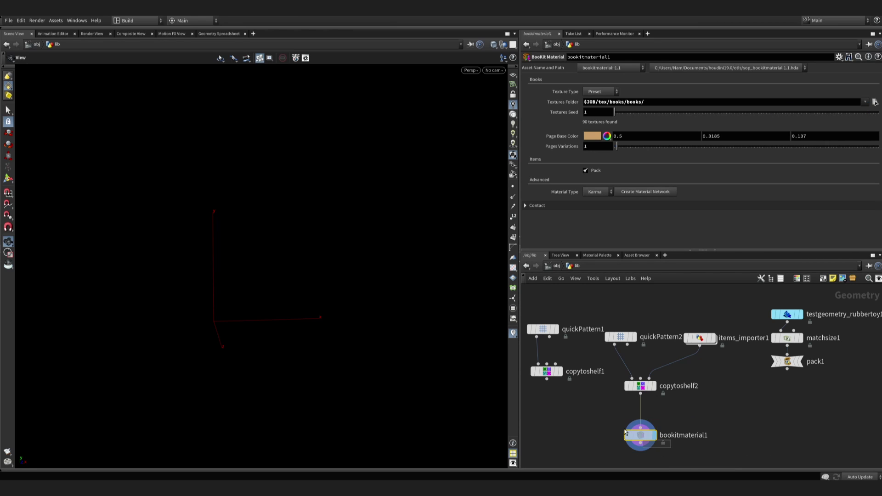
{"action": "mouse_move", "coordinate": [349, 328]}
{"action": "left_mouse_down"}
{"action": "mouse_move", "coordinate": [323, 323]}
{"action": "mouse_move", "coordinate": [344, 321]}
{"action": "left_mouse_up"}
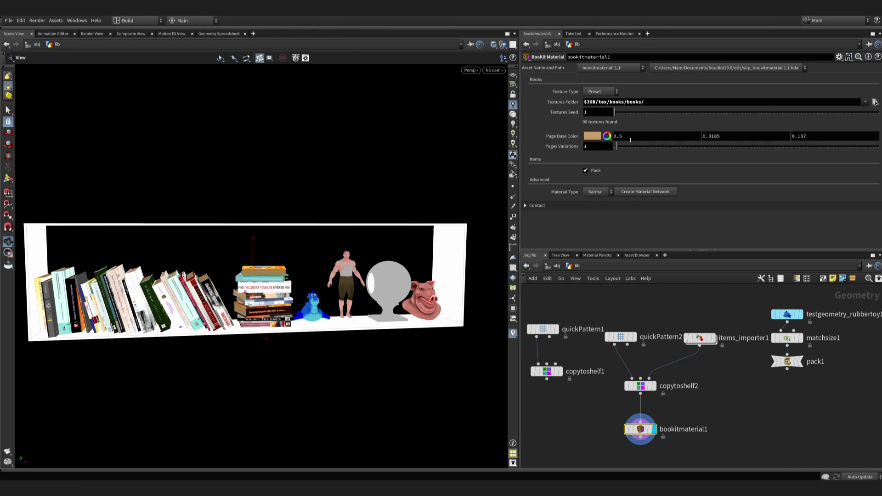
{"action": "left_click_drag", "start_coordinate": [658, 113], "coordinate": [720, 115]}
{"action": "mouse_move", "coordinate": [645, 148]}
{"action": "left_mouse_down"}
{"action": "mouse_move", "coordinate": [694, 149]}
{"action": "mouse_move", "coordinate": [666, 154]}
{"action": "left_mouse_up"}
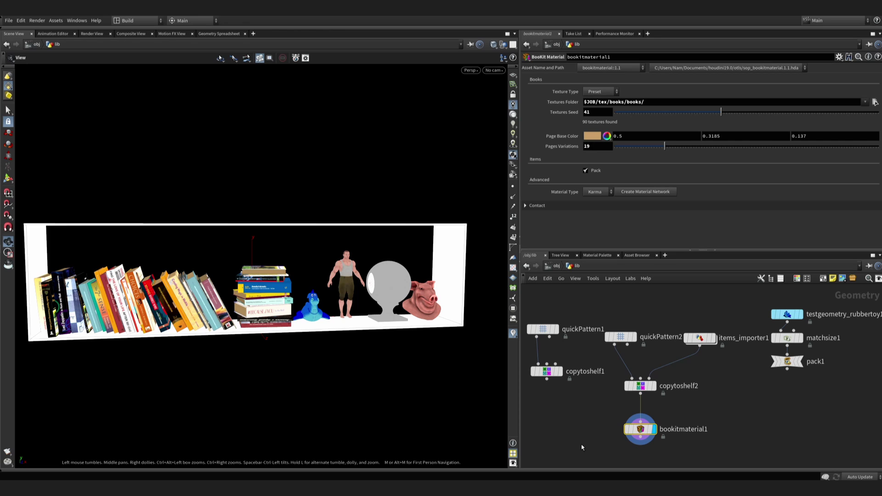
- Connect quickPattern2's output to the shelf node
{"action": "middle_click_drag", "start_coordinate": [706, 446], "coordinate": [706, 405]}
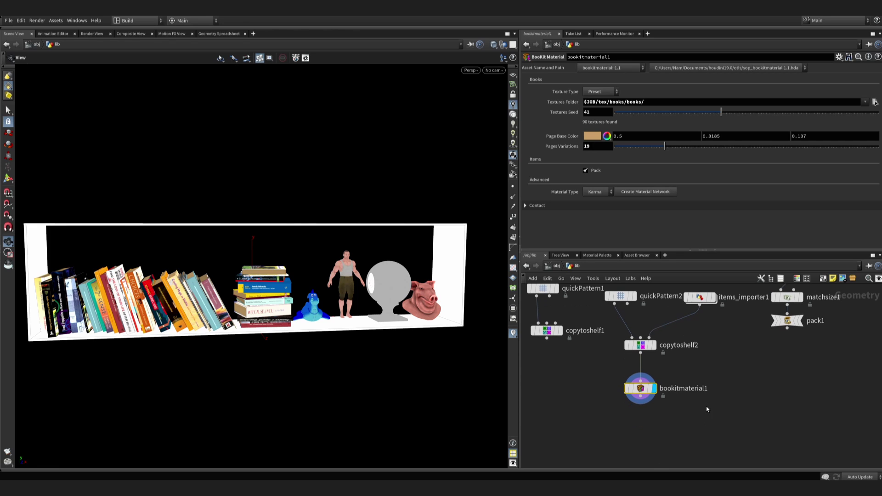
{"action": "left_click", "coordinate": [626, 304]}
{"action": "left_click", "coordinate": [667, 397]}
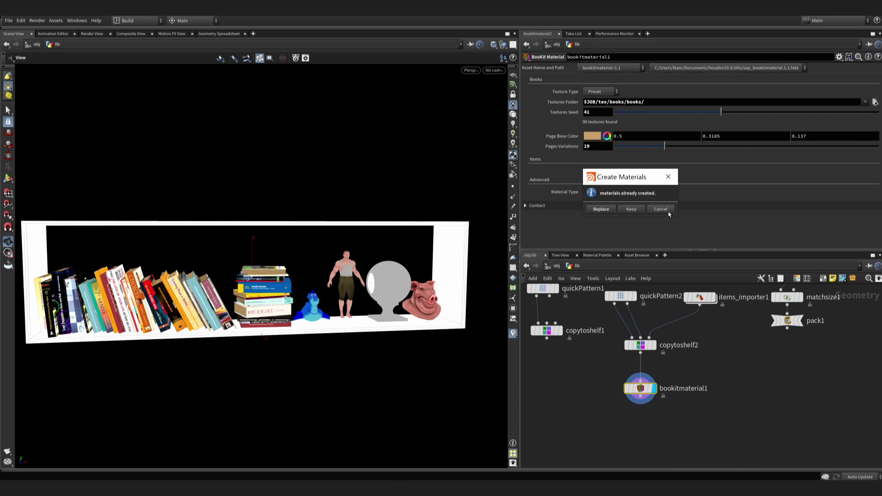
- Generate the Karma material network for bookitmaterial1 and dismiss the confirmation message
{"action": "left_click", "coordinate": [593, 192]}
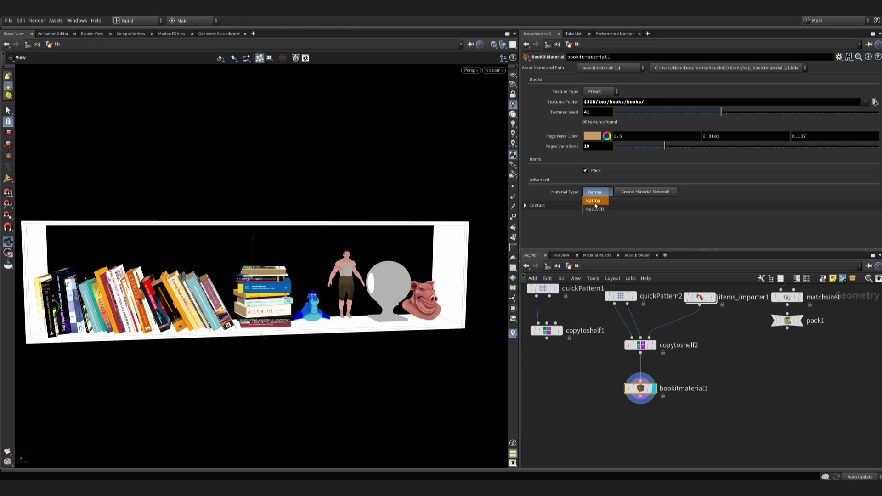
{"action": "left_click", "coordinate": [665, 187]}
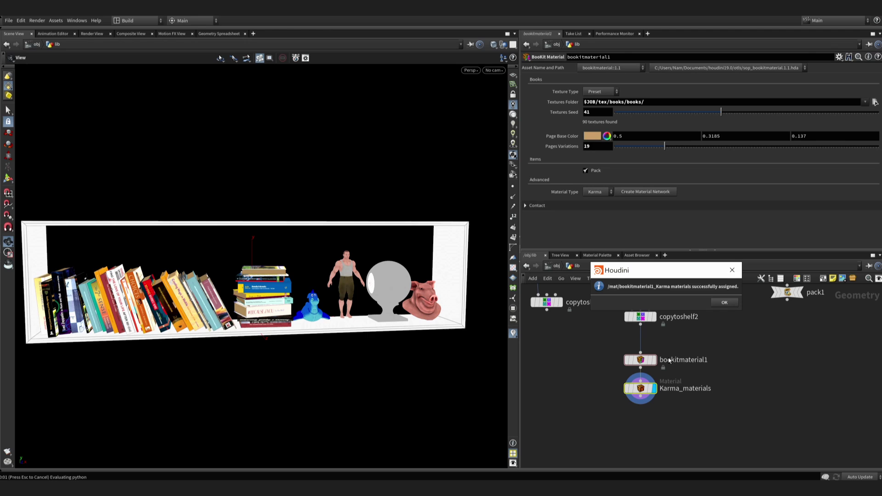
{"action": "left_click", "coordinate": [729, 304]}
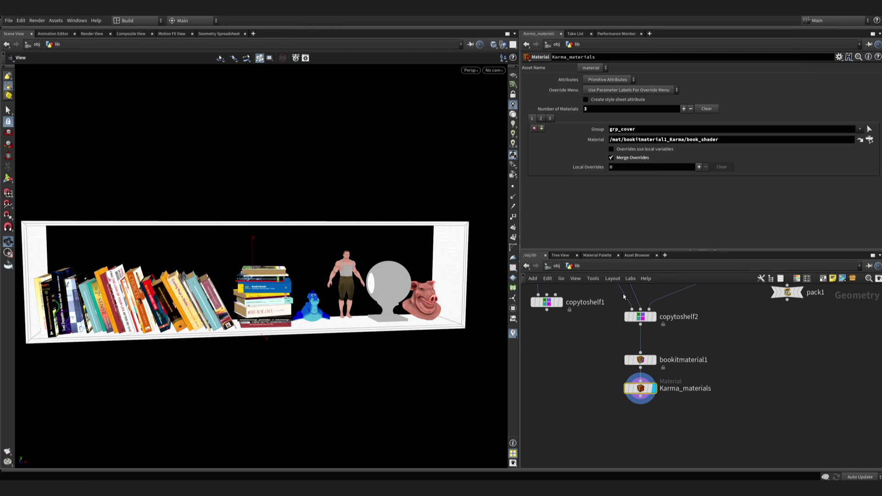
- Inspect book_shader and shelf_shader in bookitmaterial1_Karma, then return to the shelf network
{"action": "left_click", "coordinate": [858, 140]}
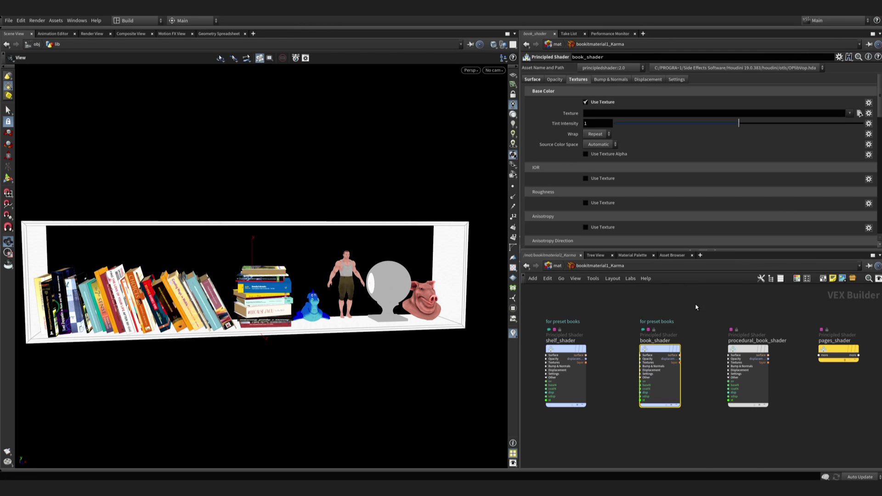
{"action": "left_click", "coordinate": [548, 358]}
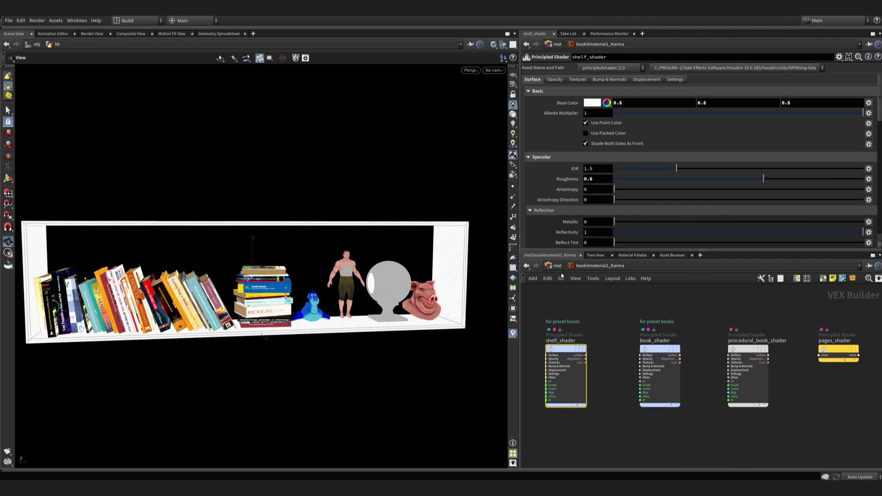
{"action": "left_click", "coordinate": [525, 266]}
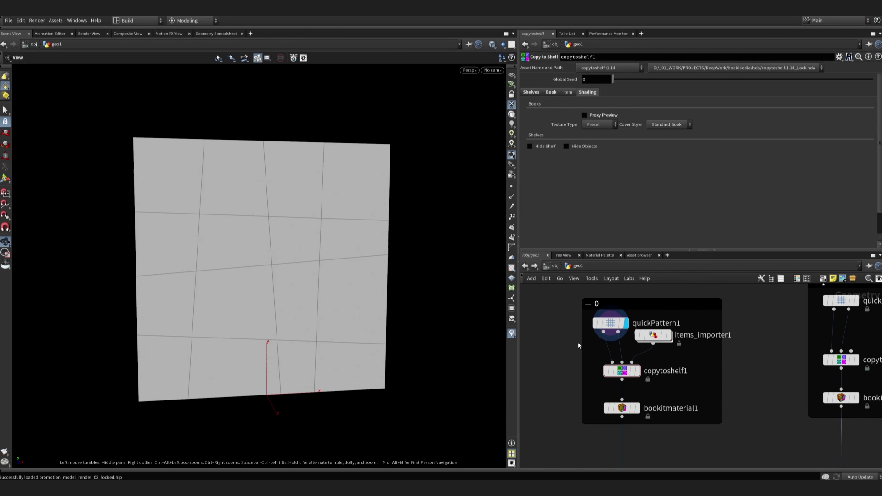
- Display copytoshelf1's filled shelf, briefly toggle Visualize Type, then show the textured-book layout
{"action": "left_click", "coordinate": [638, 373]}
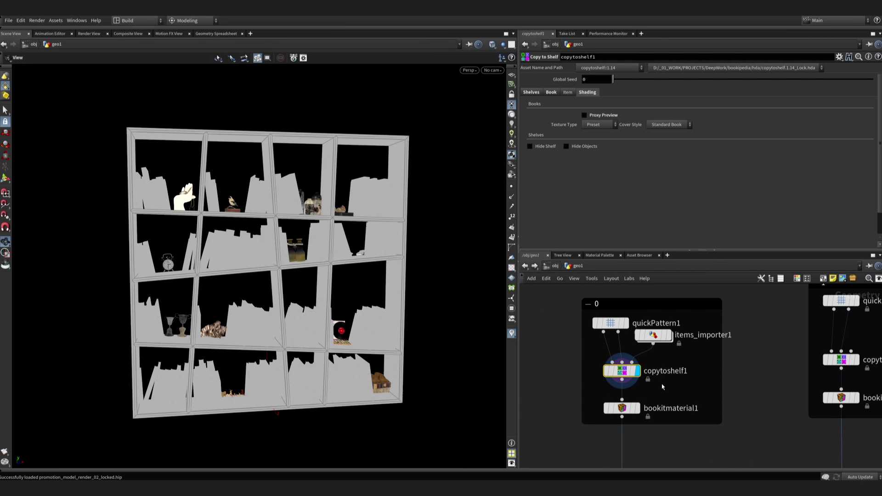
{"action": "left_click", "coordinate": [531, 92]}
{"action": "left_click", "coordinate": [640, 108]}
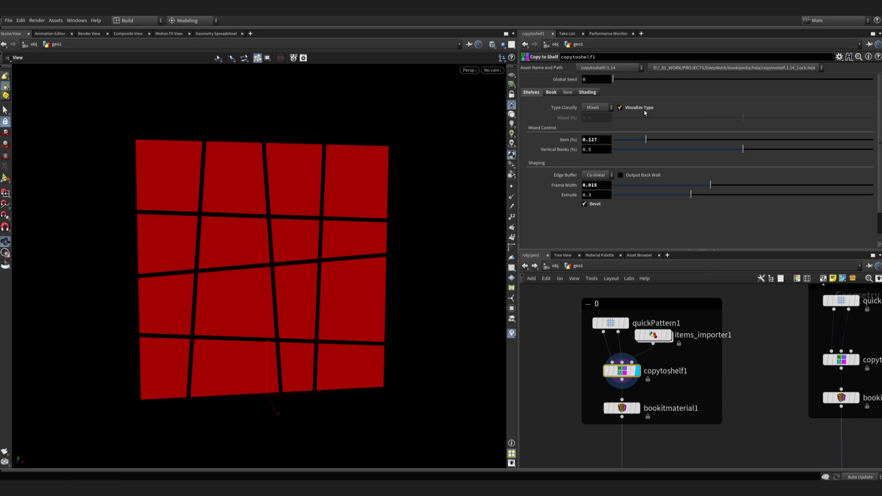
{"action": "left_click", "coordinate": [644, 112]}
{"action": "left_click", "coordinate": [639, 408]}
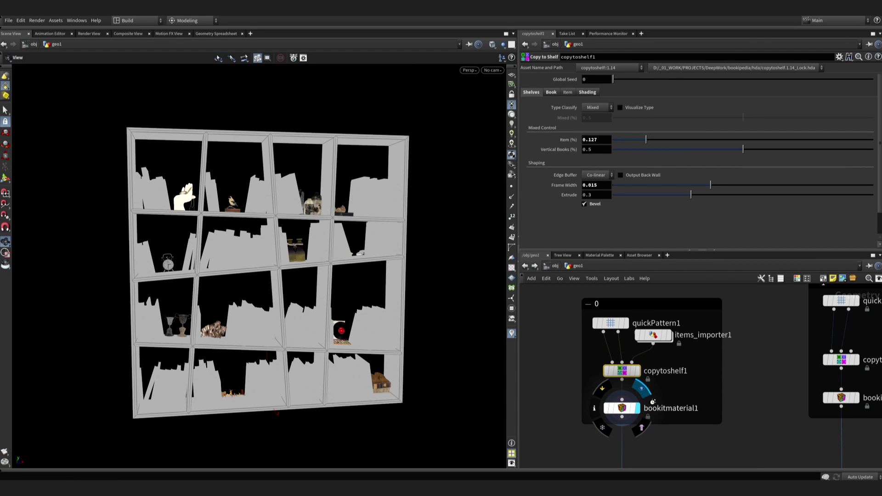
- Orbit around the bookcase, then display the second layout's filled shelf
{"action": "mouse_move", "coordinate": [253, 276]}
{"action": "left_mouse_down"}
{"action": "mouse_move", "coordinate": [415, 266]}
{"action": "mouse_move", "coordinate": [496, 289]}
{"action": "left_mouse_up"}
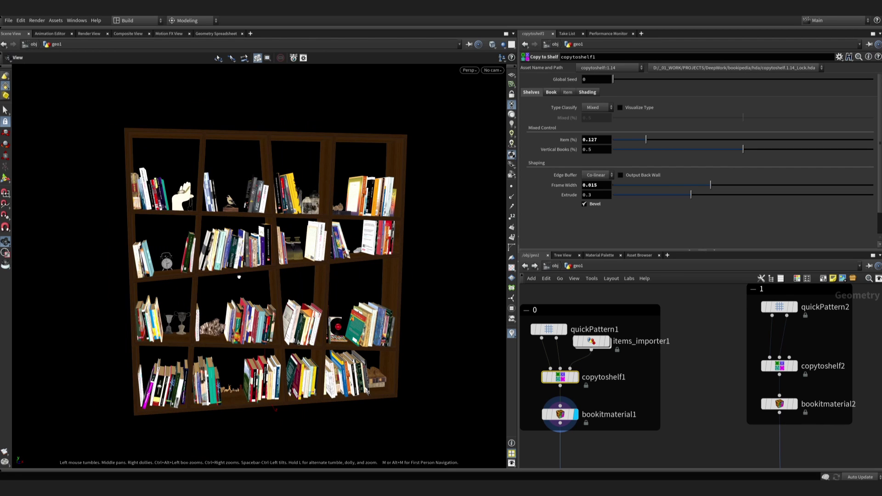
{"action": "middle_click_drag", "start_coordinate": [702, 375], "coordinate": [557, 391]}
{"action": "left_click", "coordinate": [648, 323]}
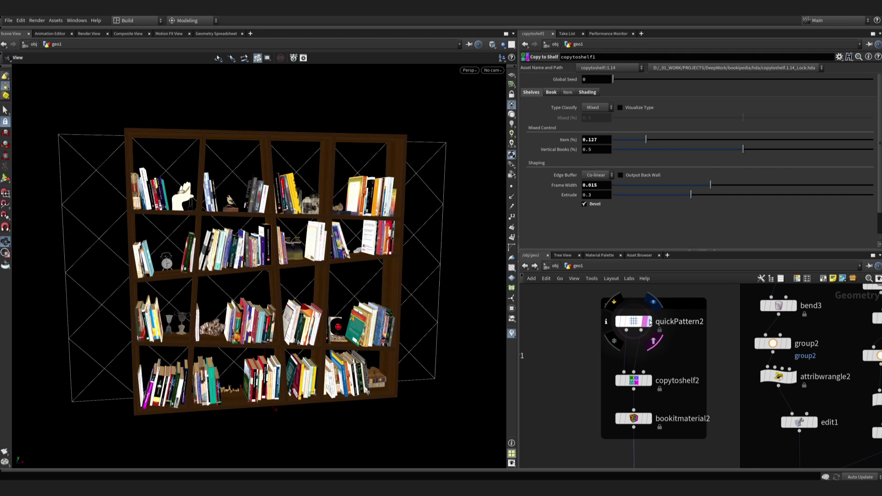
{"action": "left_click", "coordinate": [647, 322]}
{"action": "left_click", "coordinate": [648, 380]}
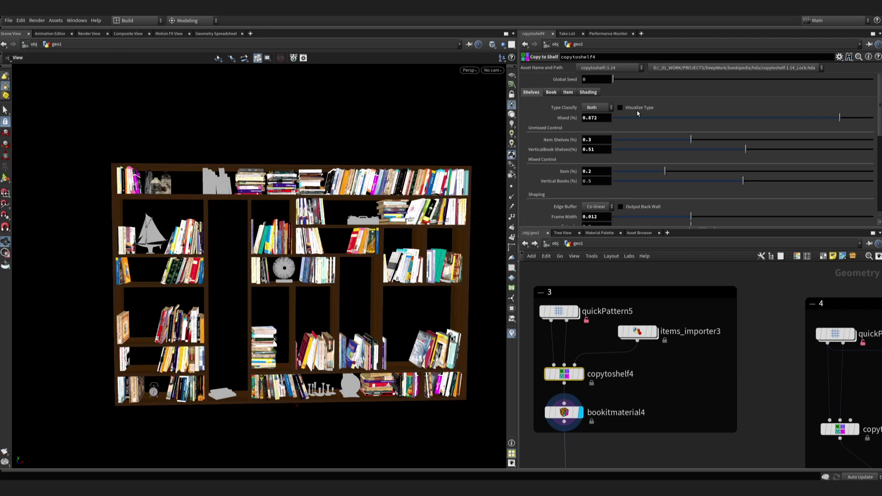
- Preview the grid1 subdivided panel's stages and grid2's tilted panel from transform5
{"action": "middle_click_drag", "start_coordinate": [792, 385], "coordinate": [413, 373]}
{"action": "left_click", "coordinate": [661, 325]}
{"action": "left_click", "coordinate": [664, 296]}
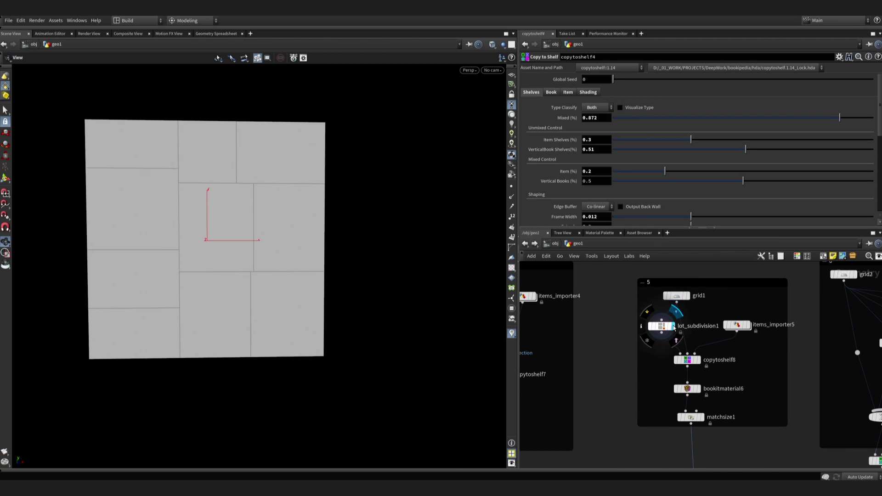
{"action": "left_click", "coordinate": [661, 325]}
{"action": "left_click", "coordinate": [678, 359]}
{"action": "middle_click_drag", "start_coordinate": [875, 351], "coordinate": [709, 383]}
{"action": "left_click", "coordinate": [662, 308]}
{"action": "left_click", "coordinate": [742, 366]}
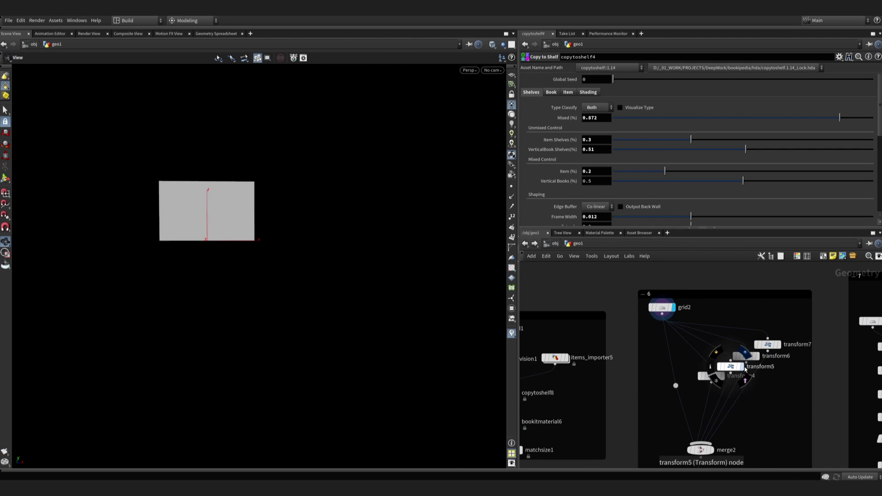
- Preview the next layout, from its tube base to the finished circular bookshelf
{"action": "middle_click_drag", "start_coordinate": [717, 453], "coordinate": [703, 384]}
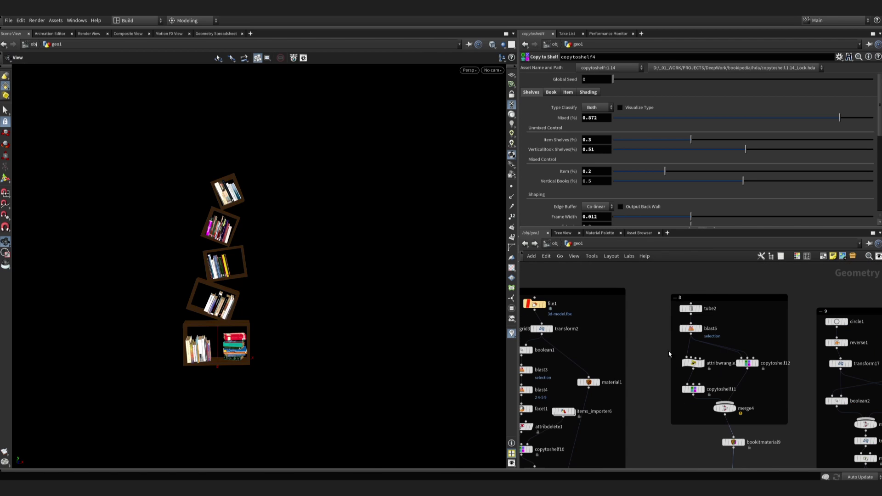
{"action": "left_click", "coordinate": [700, 328]}
{"action": "left_click", "coordinate": [703, 390]}
{"action": "left_click", "coordinate": [733, 408]}
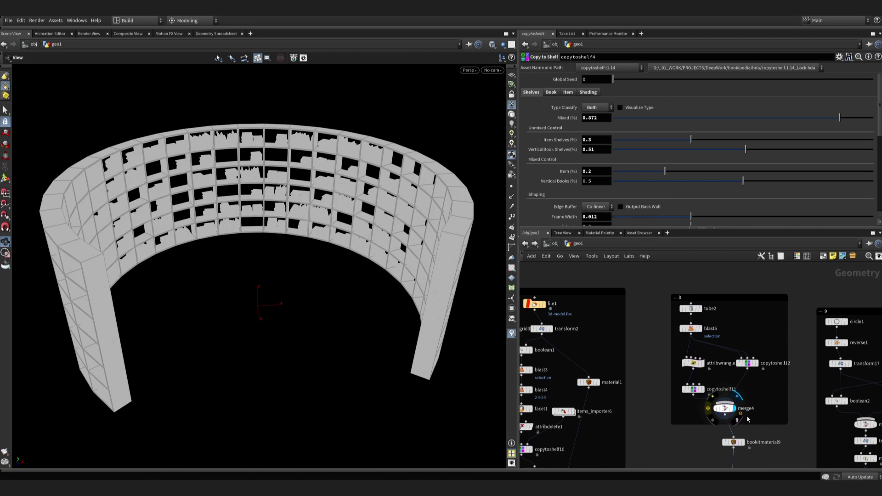
{"action": "left_click", "coordinate": [743, 442]}
{"action": "scroll", "coordinate": [654, 296], "scroll_direction": "down", "scroll_amount": 3}
- Preview the hexagon layout from base through honeycomb cells to merged shelves
{"action": "left_click", "coordinate": [652, 294]}
{"action": "scroll", "coordinate": [653, 295], "scroll_direction": "up", "scroll_amount": 2}
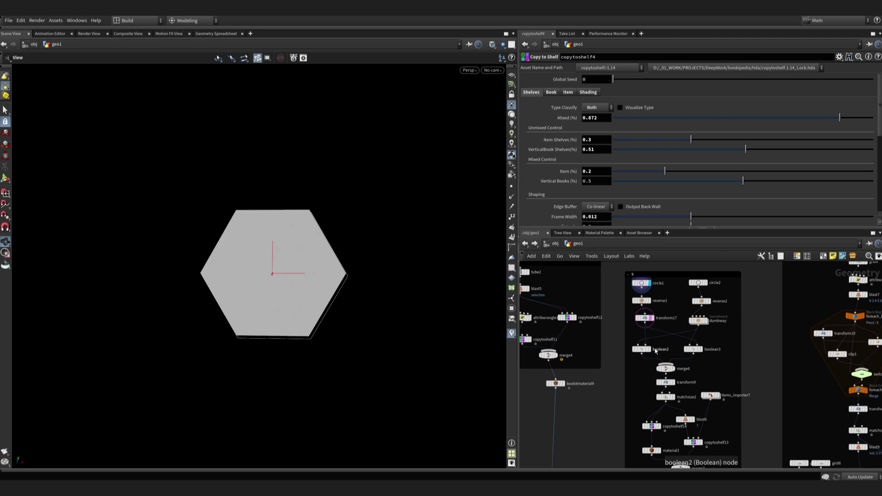
{"action": "left_click", "coordinate": [706, 323]}
{"action": "left_click", "coordinate": [665, 367]}
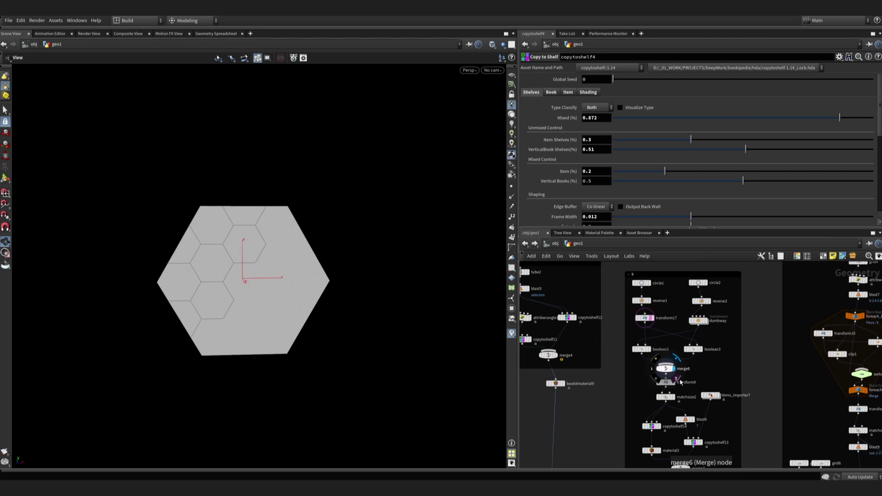
{"action": "left_click", "coordinate": [693, 442]}
{"action": "scroll", "coordinate": [699, 412], "scroll_direction": "up", "scroll_amount": 2}
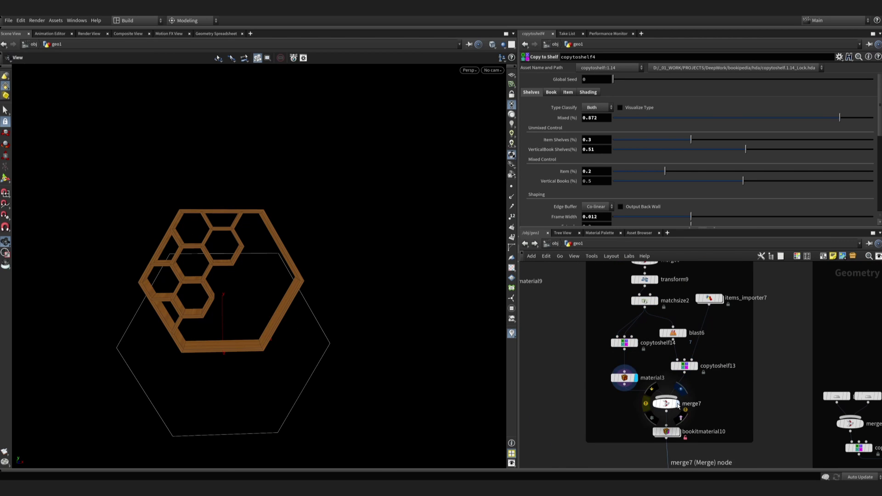
{"action": "left_click", "coordinate": [680, 405]}
{"action": "scroll", "coordinate": [680, 407], "scroll_direction": "down", "scroll_amount": 3}
{"action": "scroll", "coordinate": [669, 345], "scroll_direction": "up", "scroll_amount": 3}
- Preview grid4's base grid, attribwrangle4's VEX code, and the alternating tile pattern from the side
{"action": "left_click", "coordinate": [681, 344]}
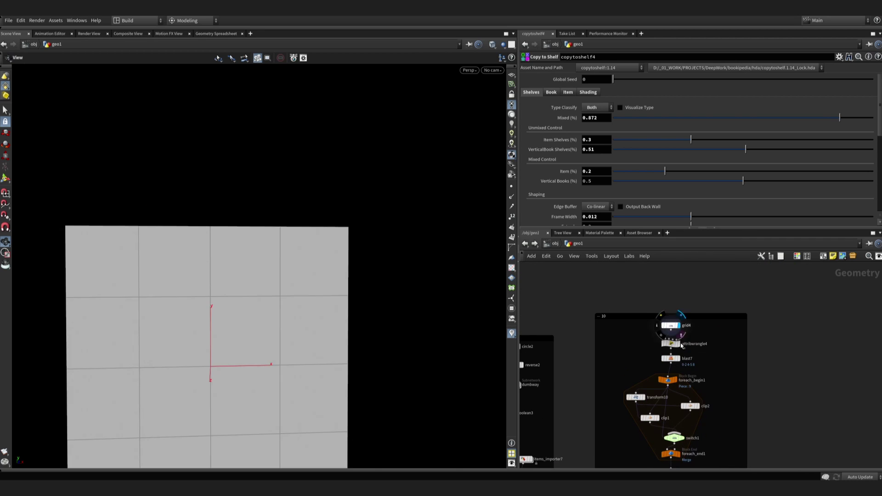
{"action": "left_click", "coordinate": [672, 343]}
{"action": "left_click", "coordinate": [679, 358]}
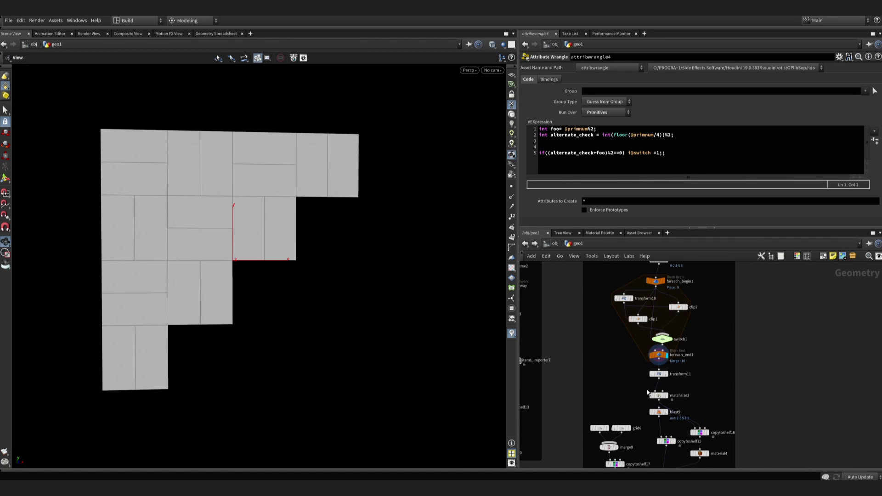
{"action": "left_click", "coordinate": [647, 393]}
{"action": "left_click_drag", "start_coordinate": [206, 276], "coordinate": [262, 327]}
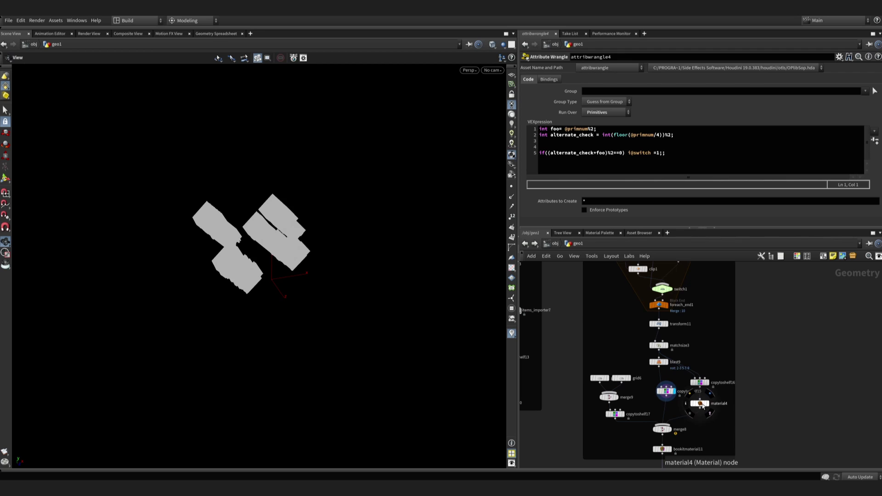